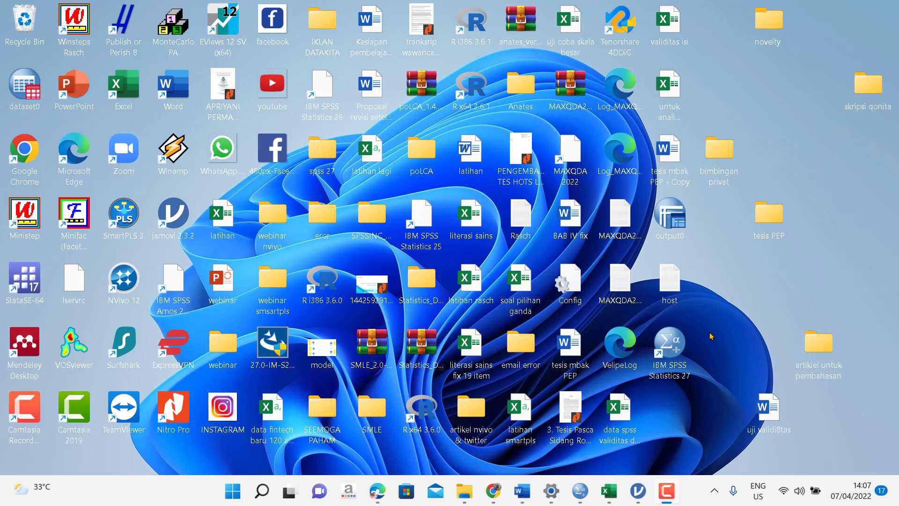
Show the validitas isi workbook in Excel and close the SPSS Output3 viewer without saving its contents.
left_click(613, 492)
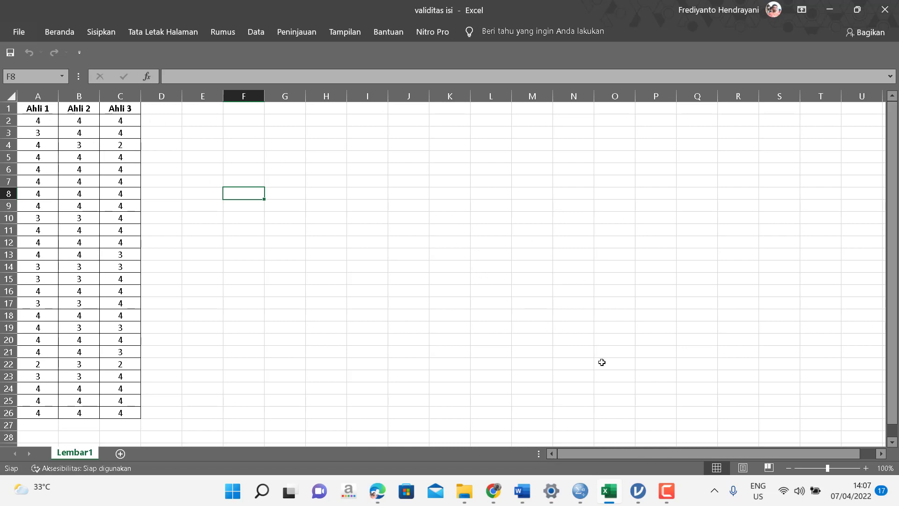
mouse_move(576, 495)
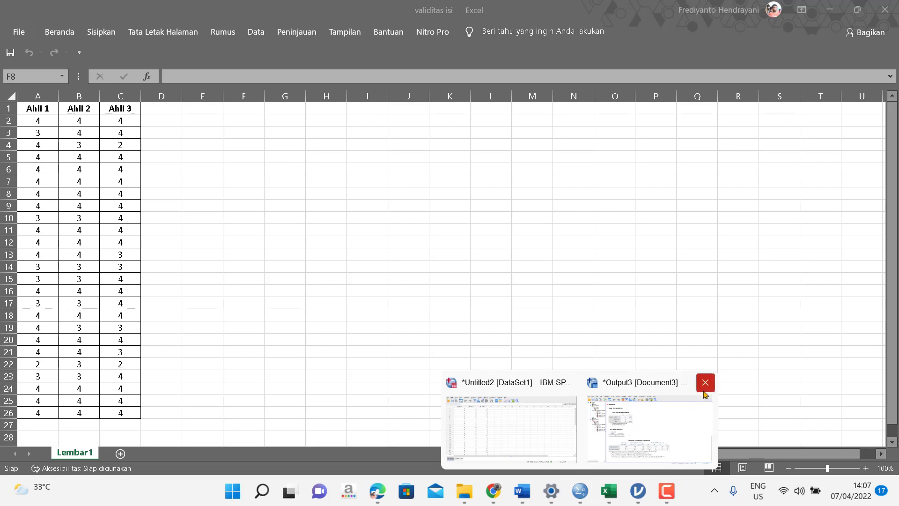
left_click(706, 382)
left_click(454, 281)
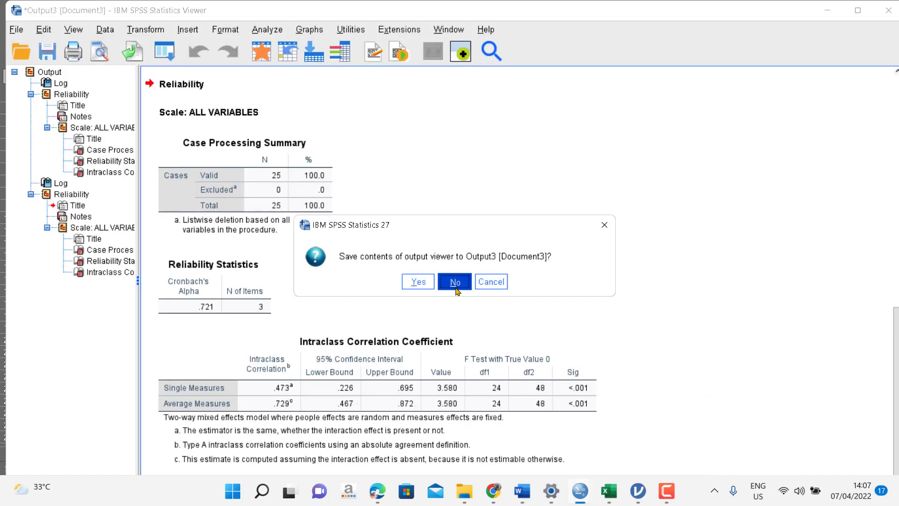
Switch to jamovi, close the Rater Reliability options, and compare the Ahli 1–3 ratings with the SPSS dataset.
mouse_move(628, 489)
left_click(623, 454)
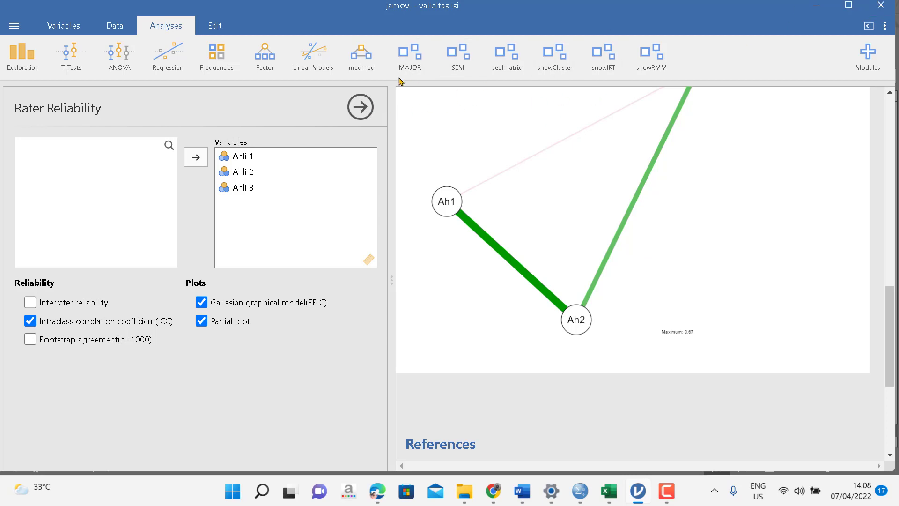
left_click(359, 116)
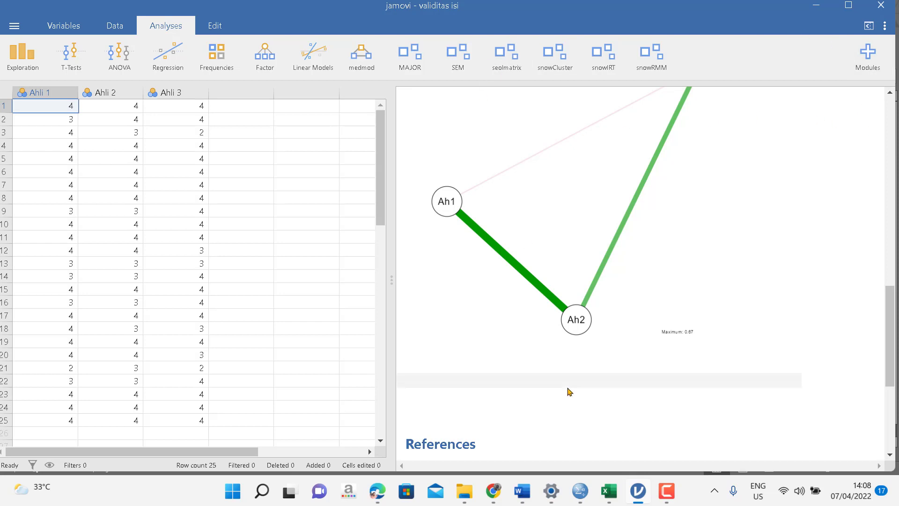
left_click(581, 491)
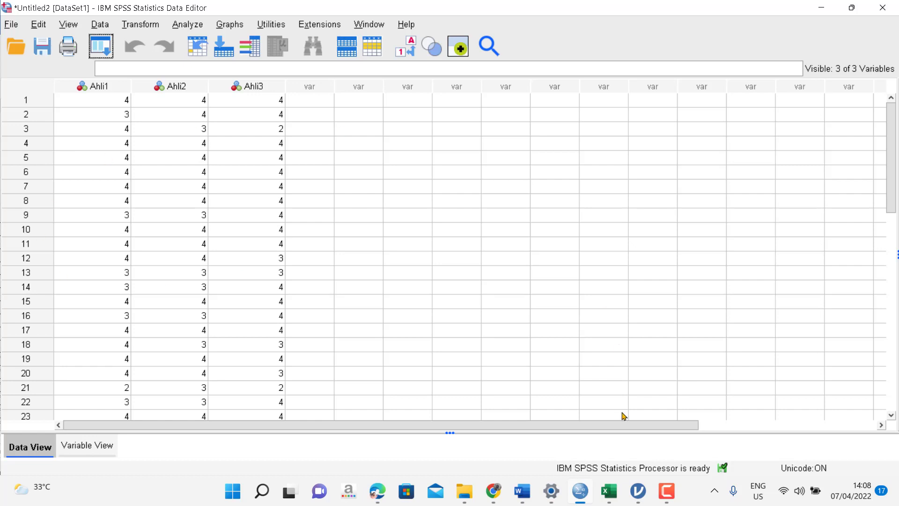
left_click(638, 491)
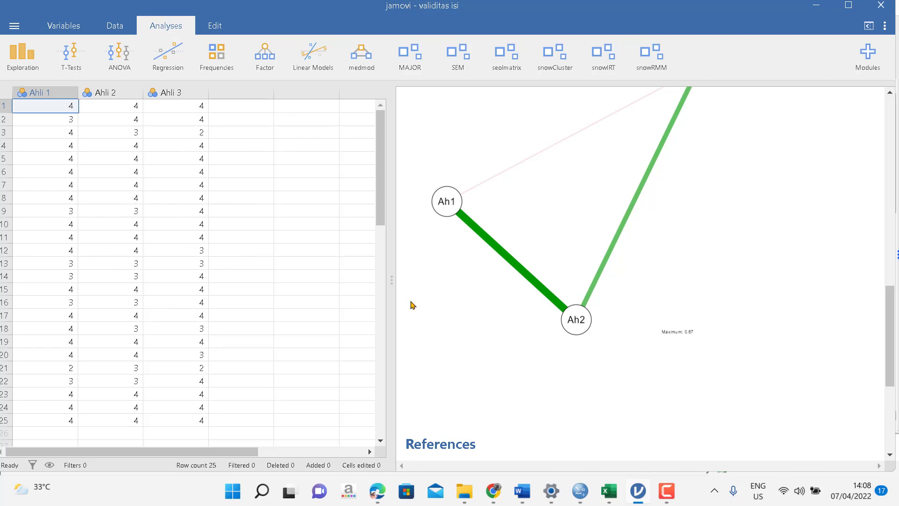
In SPSS, run Reliability Analysis on Ahli 1, Ahli 2 and Ahli 3 with the intraclass correlation type set to Consistency.
left_click(579, 497)
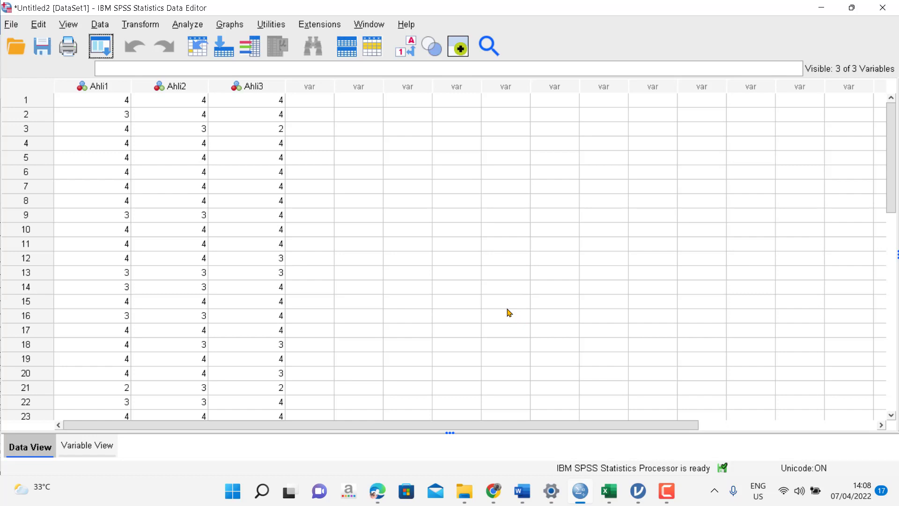
left_click(186, 26)
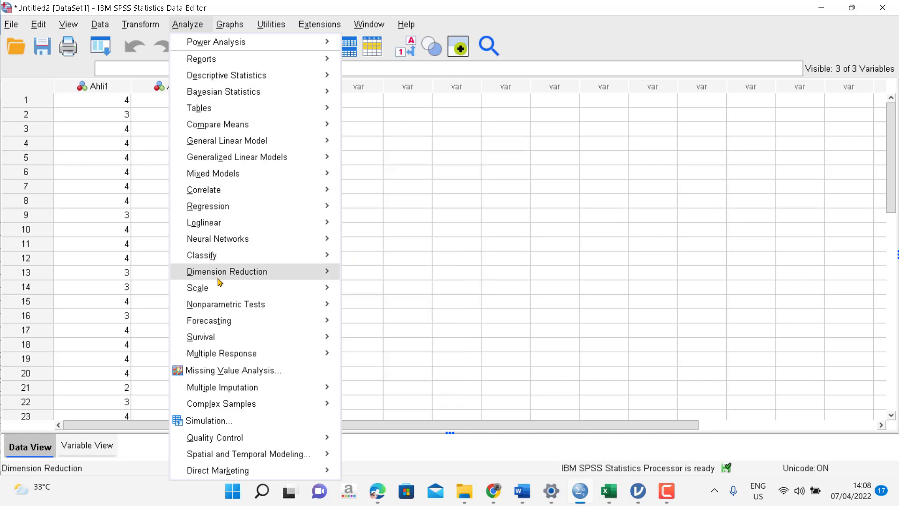
mouse_move(221, 289)
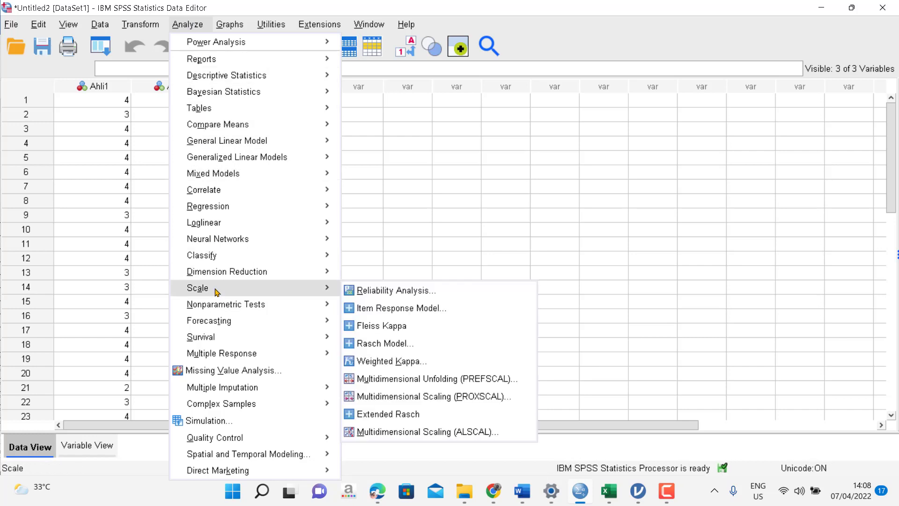
mouse_move(325, 288)
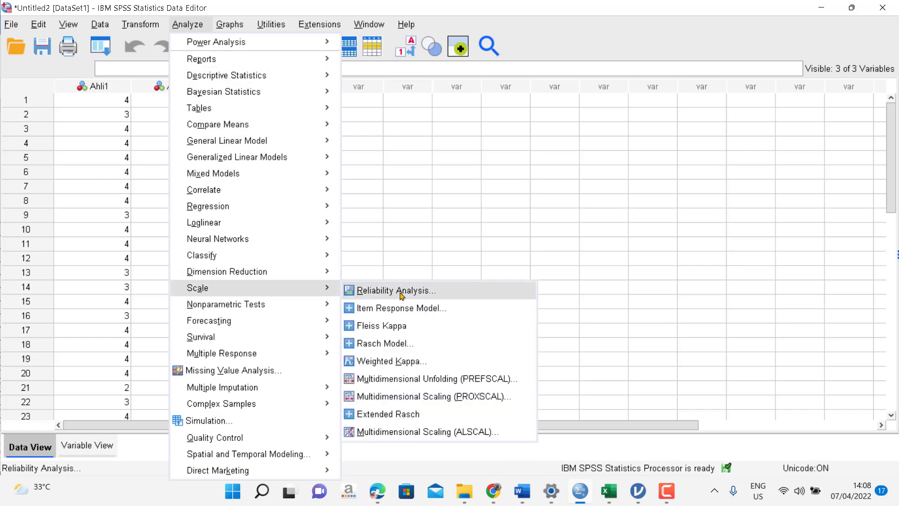
left_click(426, 295)
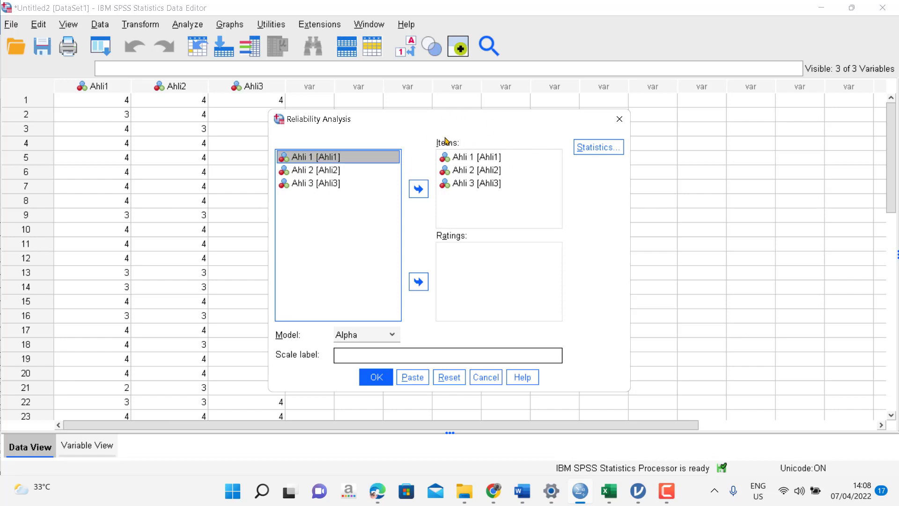
left_click(596, 149)
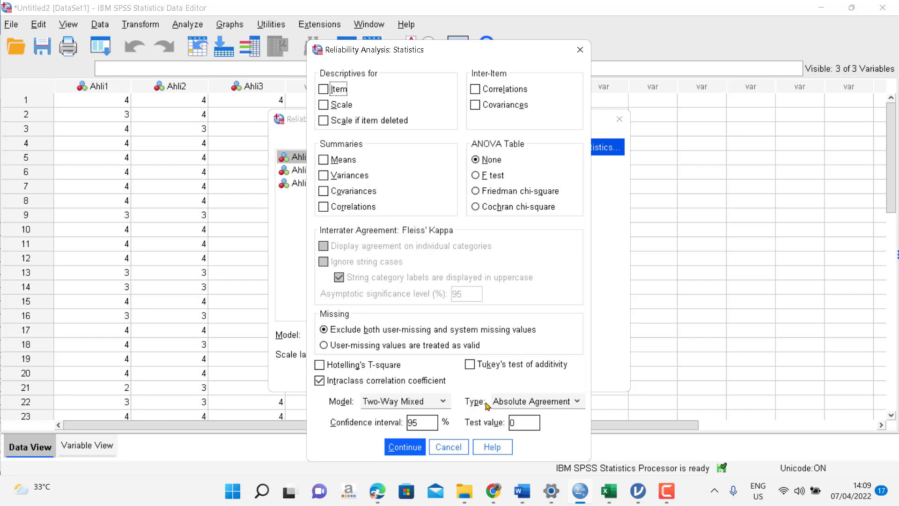
left_click(562, 407)
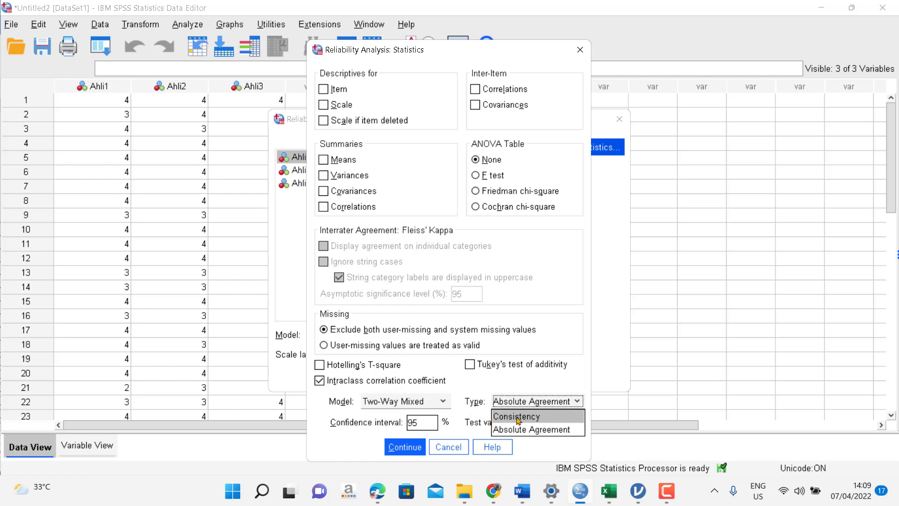
left_click(537, 418)
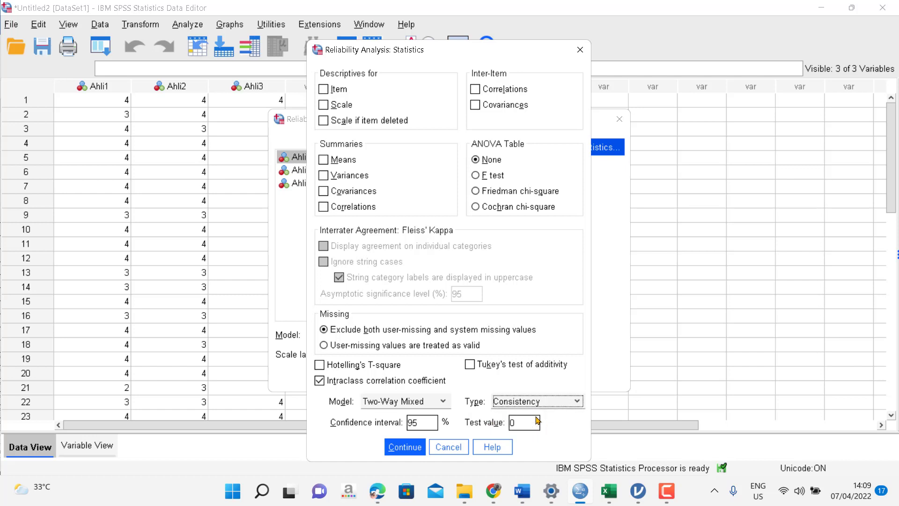
left_click(405, 450)
left_click(376, 384)
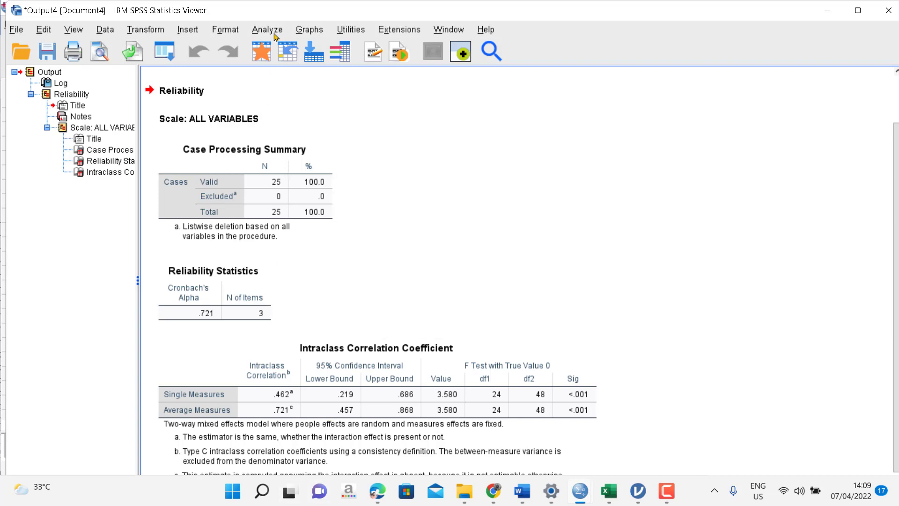
Rerun the Reliability Analysis on the same three items with the intraclass correlation type set to Absolute Agreement.
left_click(266, 31)
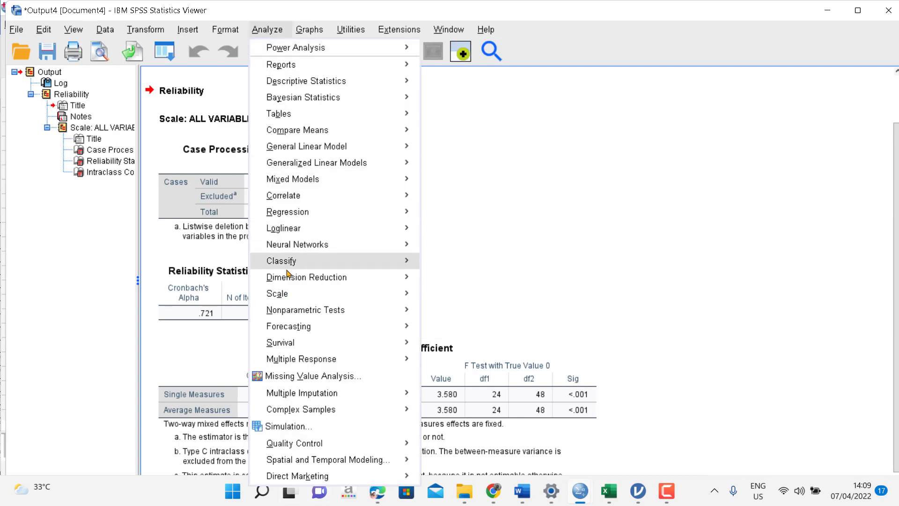
mouse_move(381, 294)
left_click(479, 294)
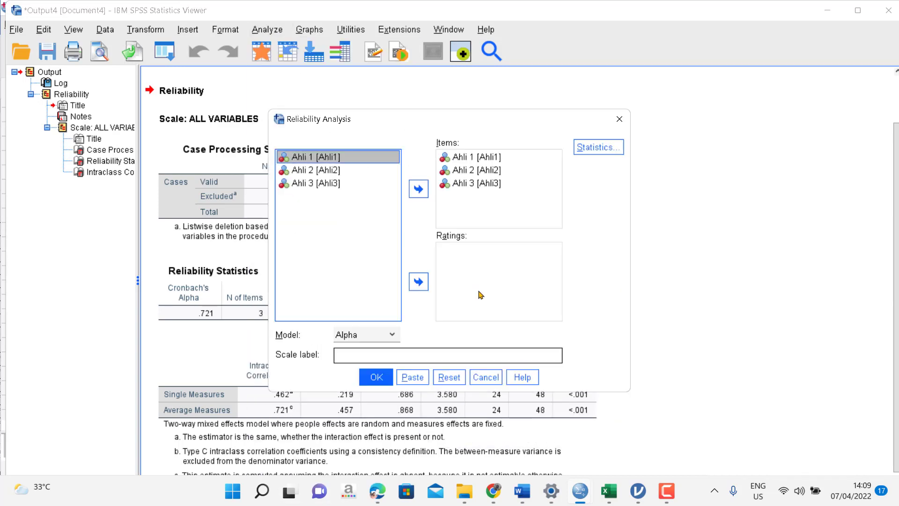
left_click(591, 146)
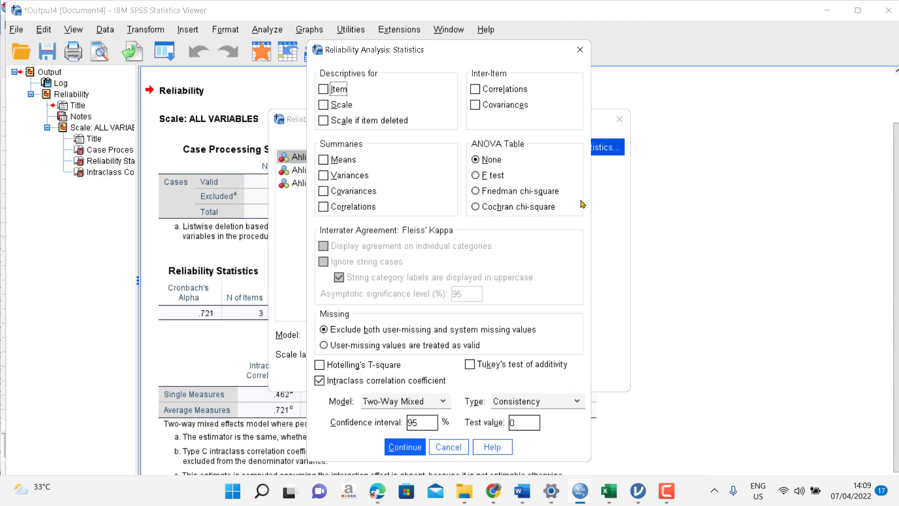
left_click(531, 403)
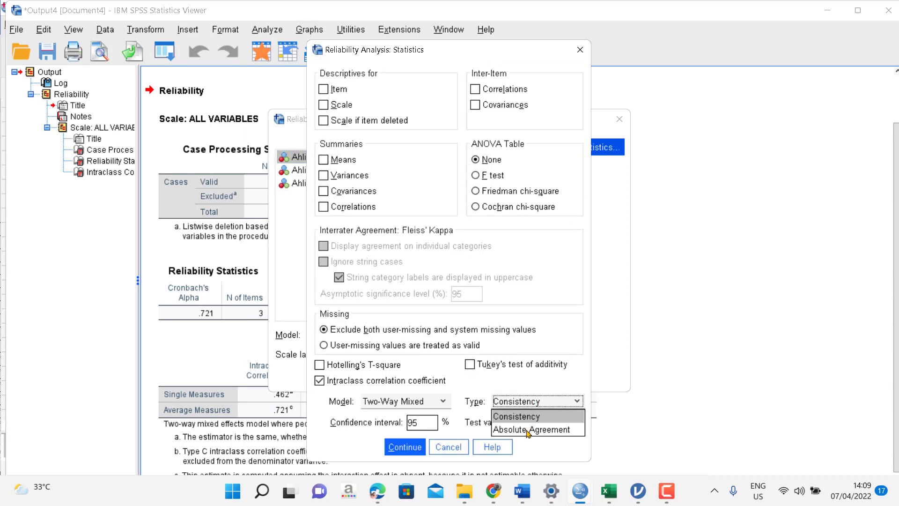
left_click(529, 430)
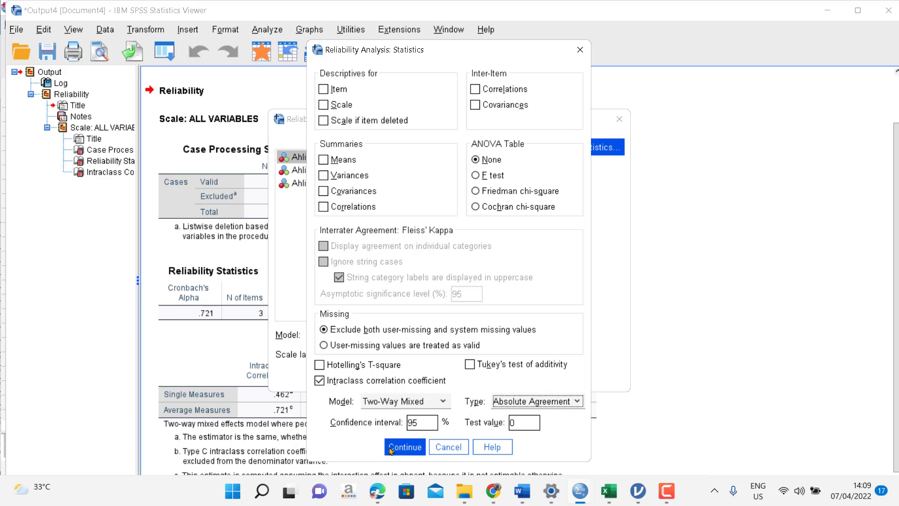
left_click(404, 447)
left_click(363, 380)
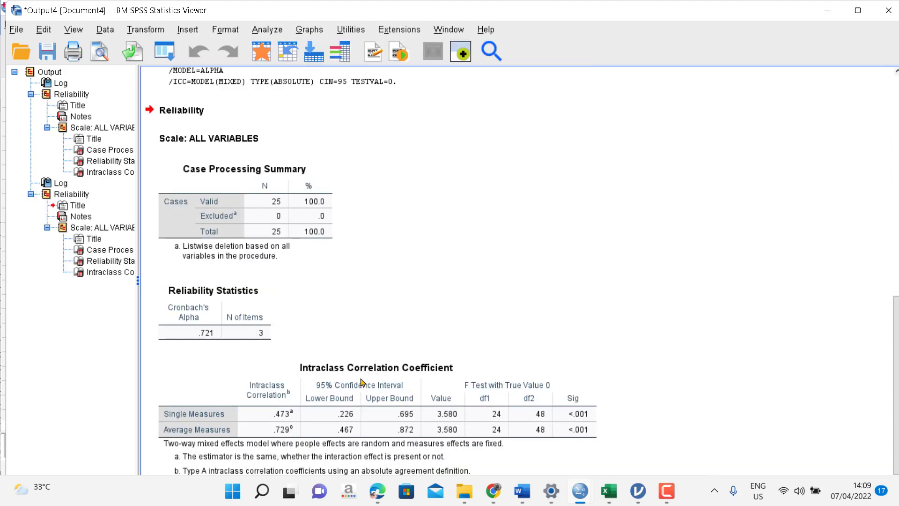
Compare the Intraclass Correlation Coefficient tables of the consistency and absolute agreement runs.
left_click_drag(896, 328, 896, 172)
left_click(271, 286)
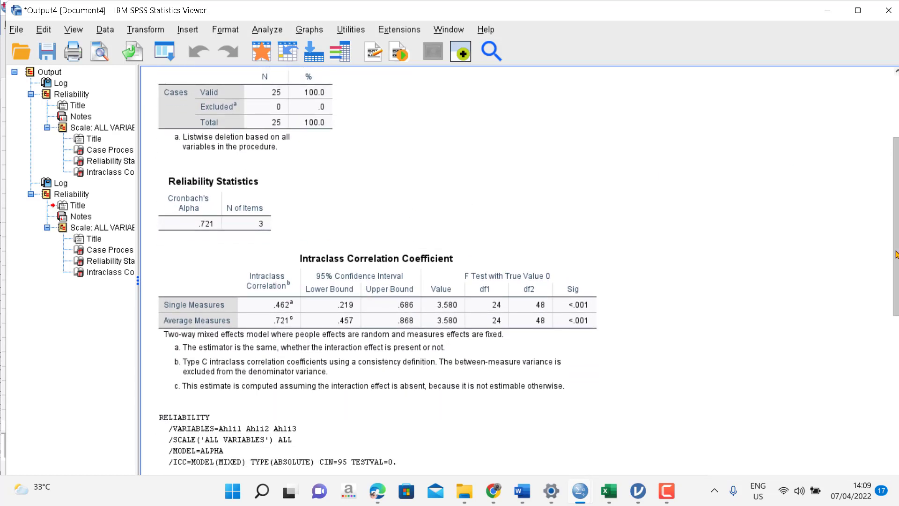
left_click_drag(896, 257, 897, 427)
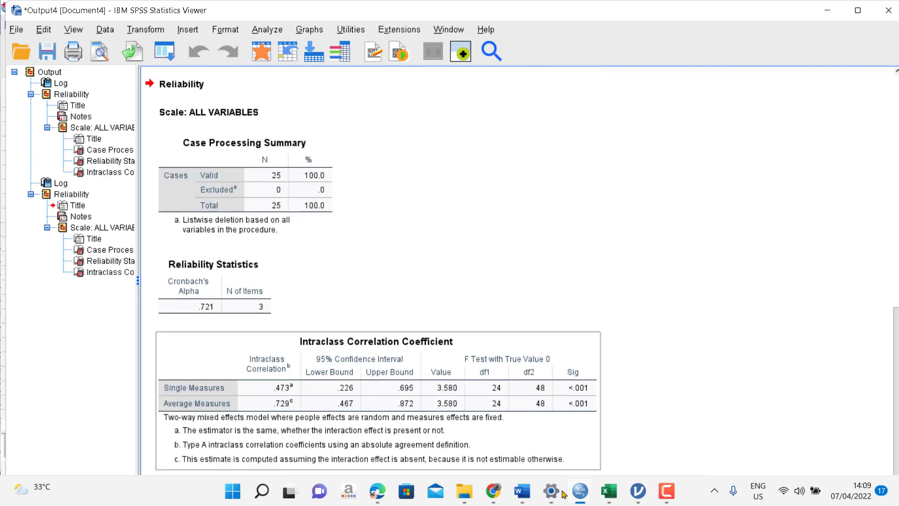
left_click_drag(898, 383, 898, 310)
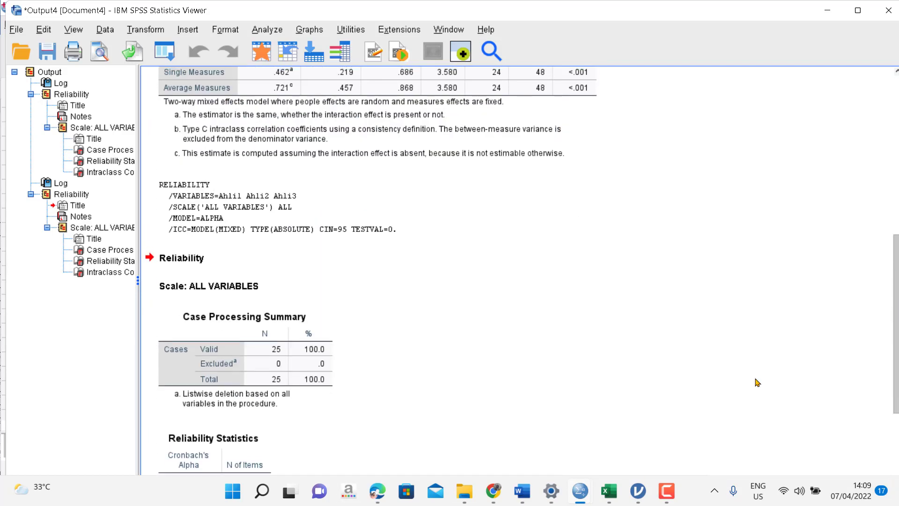
In jamovi, start a seolmatrix Rater Reliability analysis with only ICC, Gaussian graphical model (EBIC) and Partial plot enabled.
left_click(648, 497)
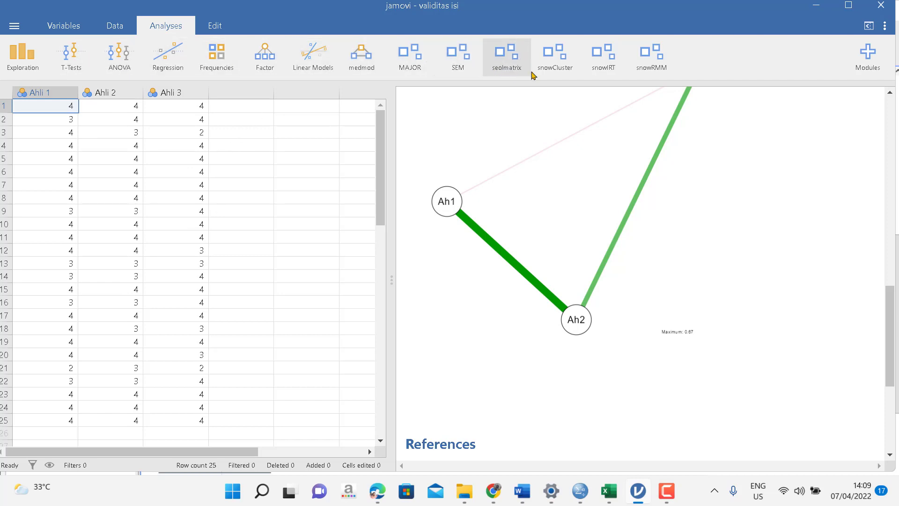
left_click(509, 69)
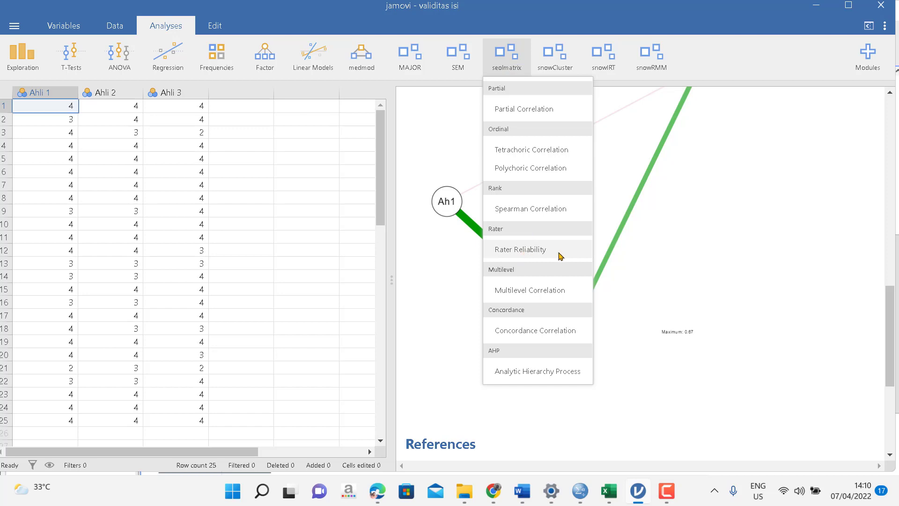
left_click(521, 251)
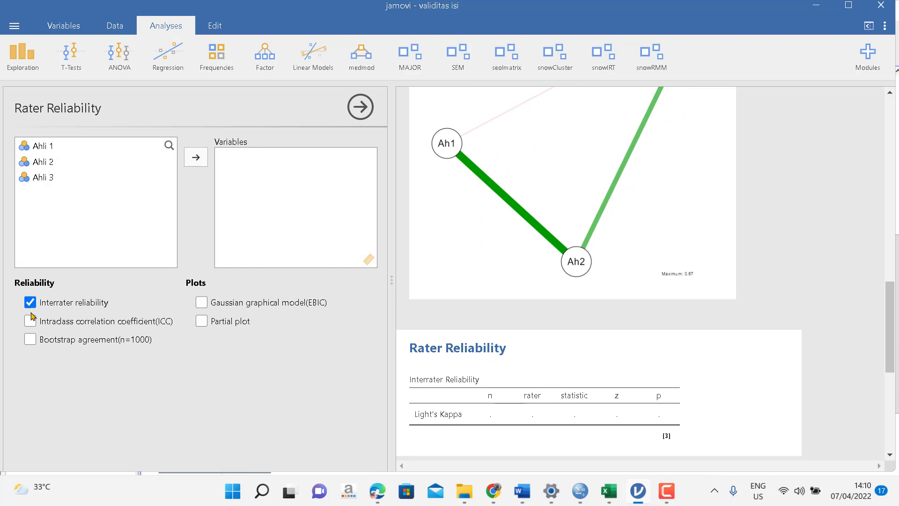
left_click(31, 302)
left_click(31, 322)
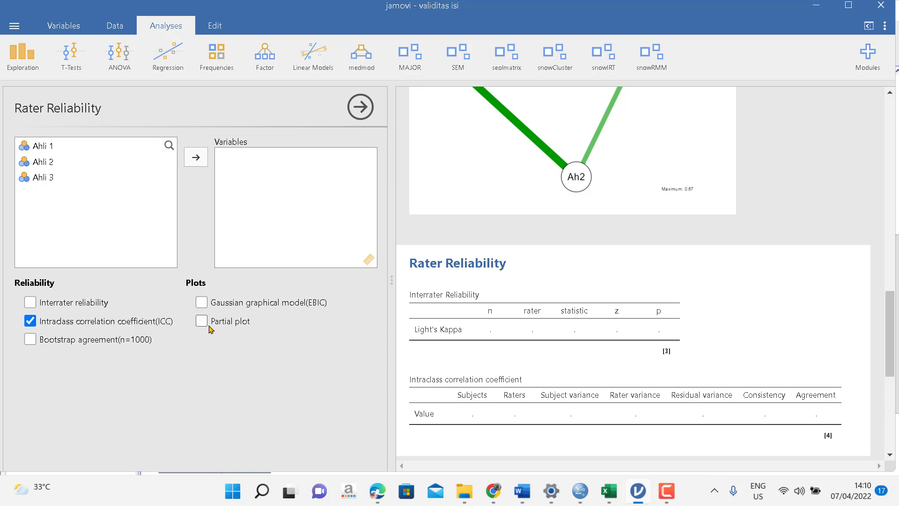
left_click(201, 304)
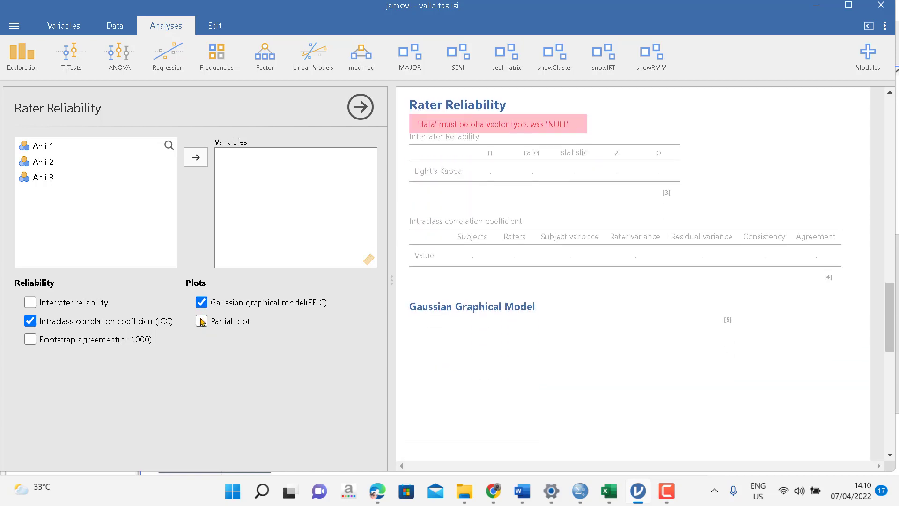
left_click(201, 321)
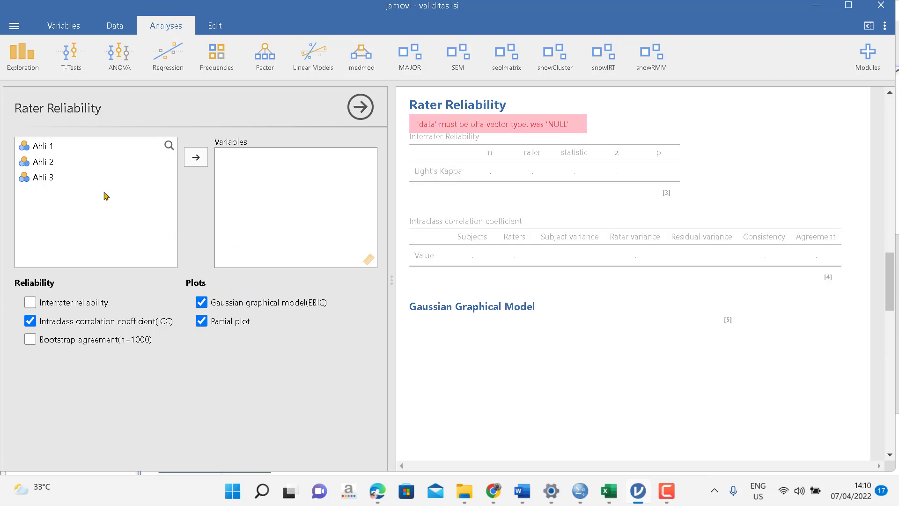
Assign Ahli 1, Ahli 2 and Ahli 3 as the variables of the Rater Reliability analysis.
left_click(49, 152)
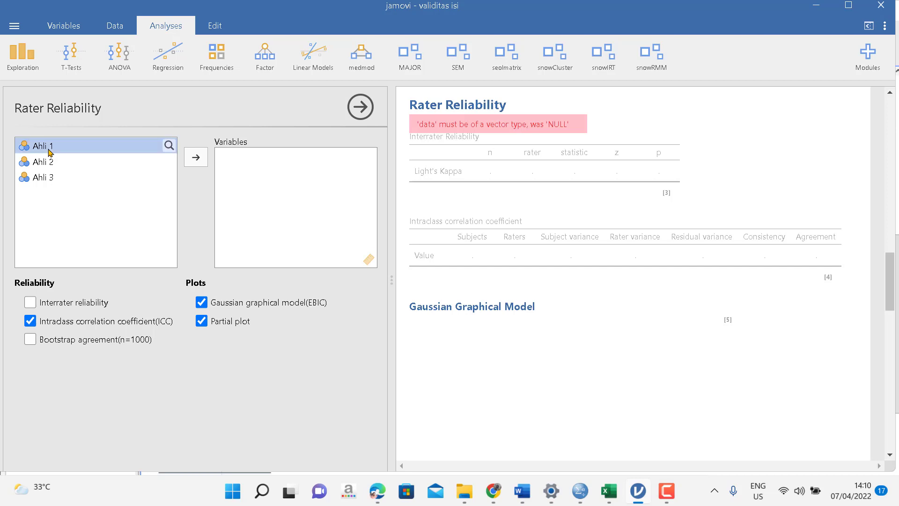
left_click(189, 163)
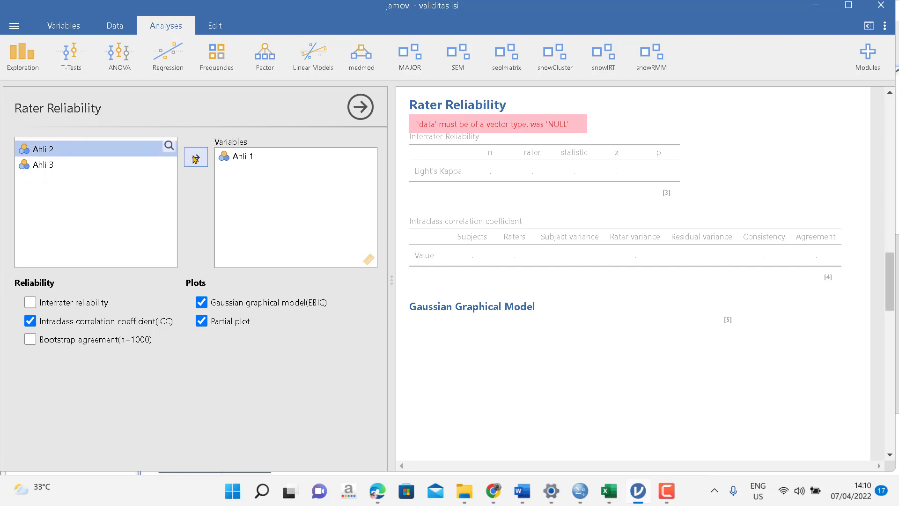
left_click(186, 162)
left_click(186, 162)
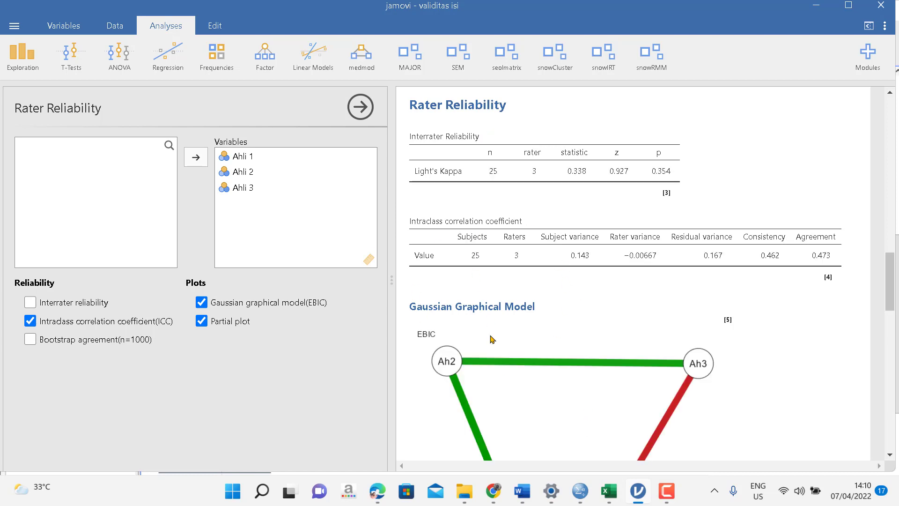
Switch to the SPSS output and review the Intraclass Correlation Coefficient tables of the consistency and absolute agreement runs.
mouse_move(582, 491)
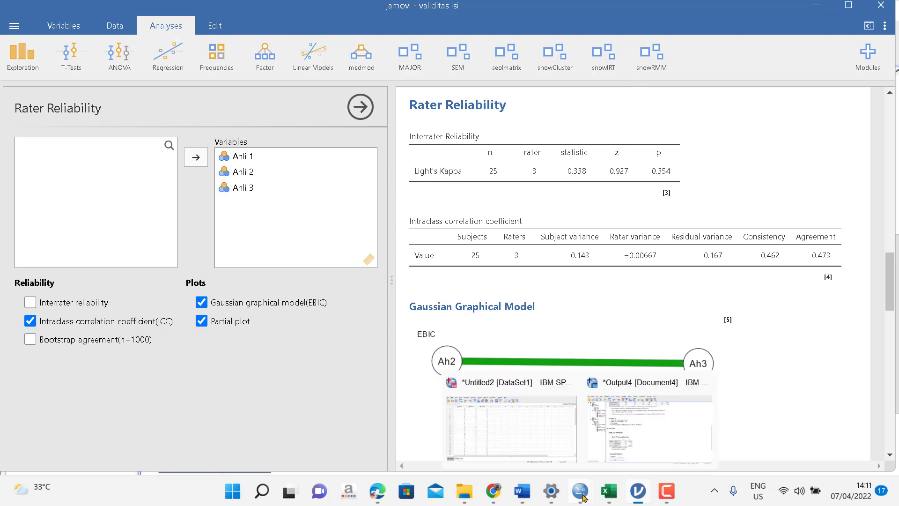
left_click(627, 436)
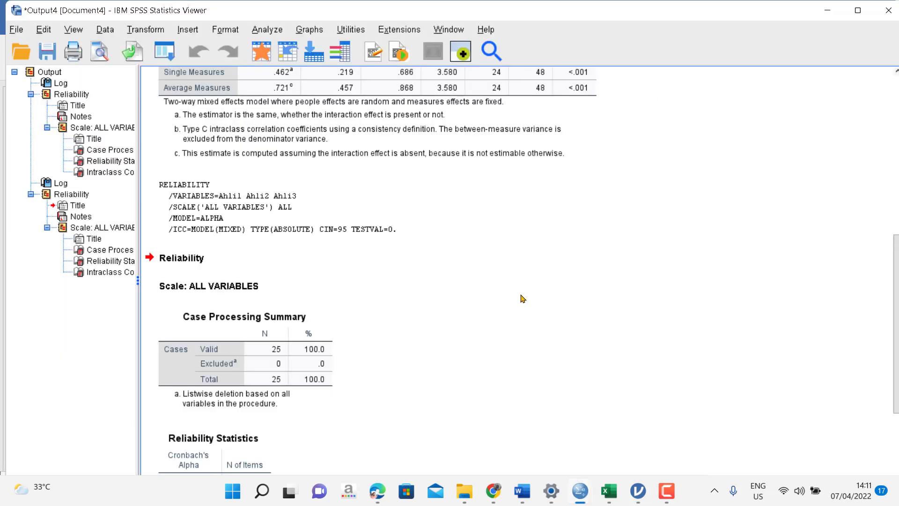
left_click_drag(895, 278, 892, 161)
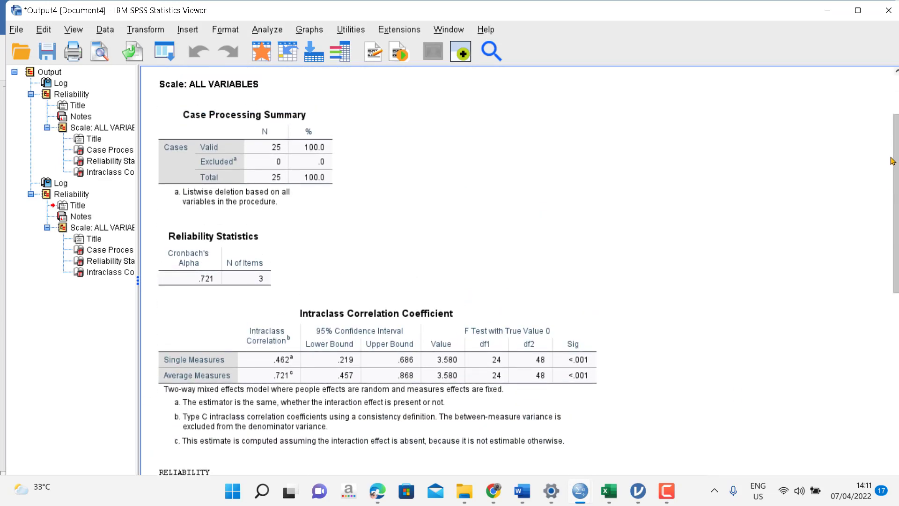
left_click(297, 327)
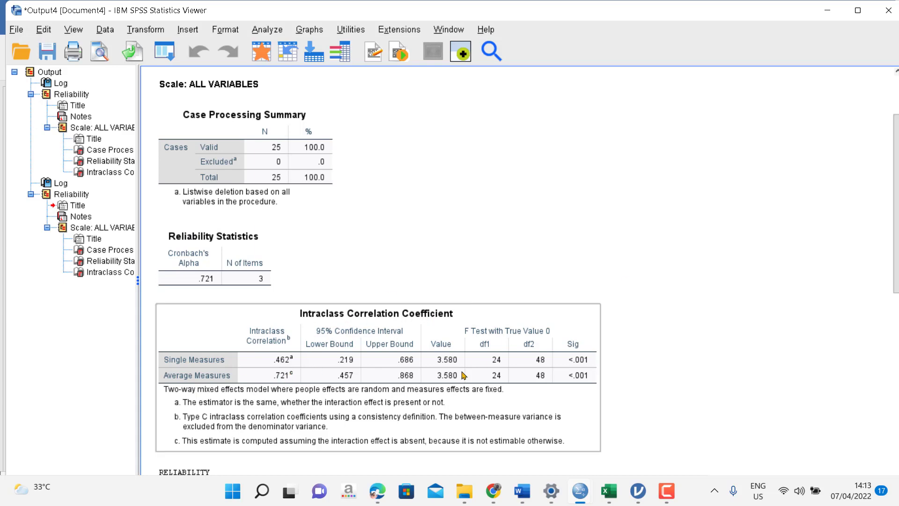
left_click_drag(898, 238, 898, 489)
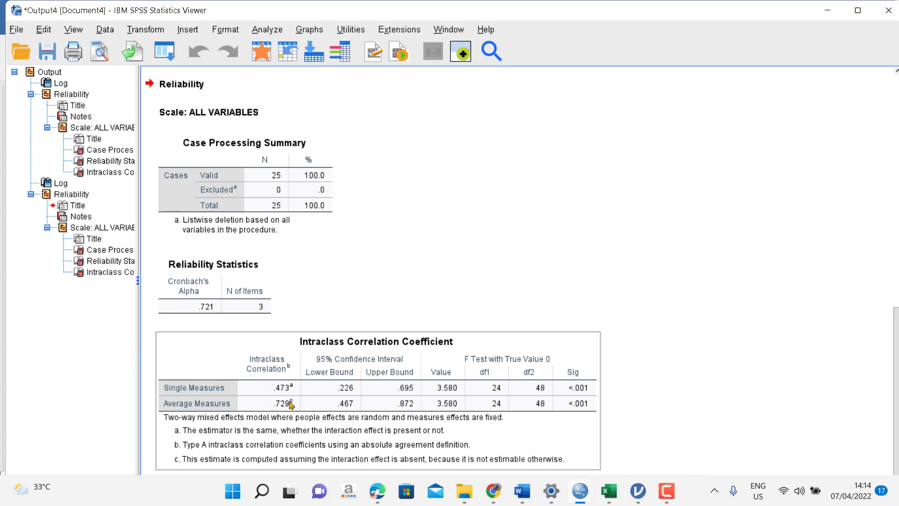
scroll(855, 339, "up", 1)
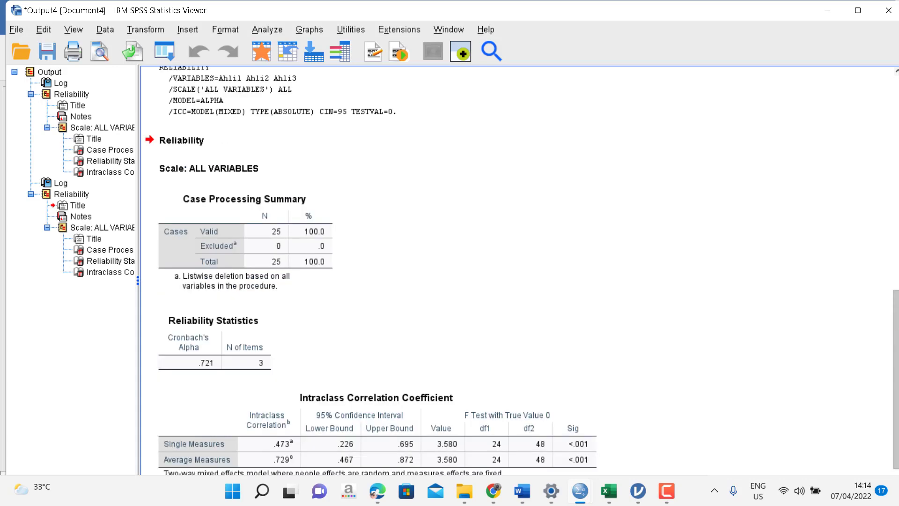
left_click_drag(895, 300, 894, 365)
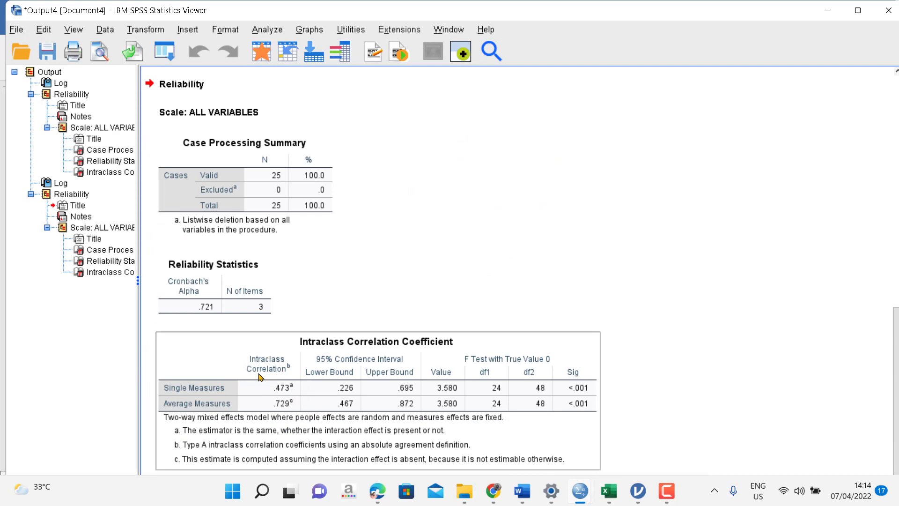
left_click_drag(896, 296, 896, 133)
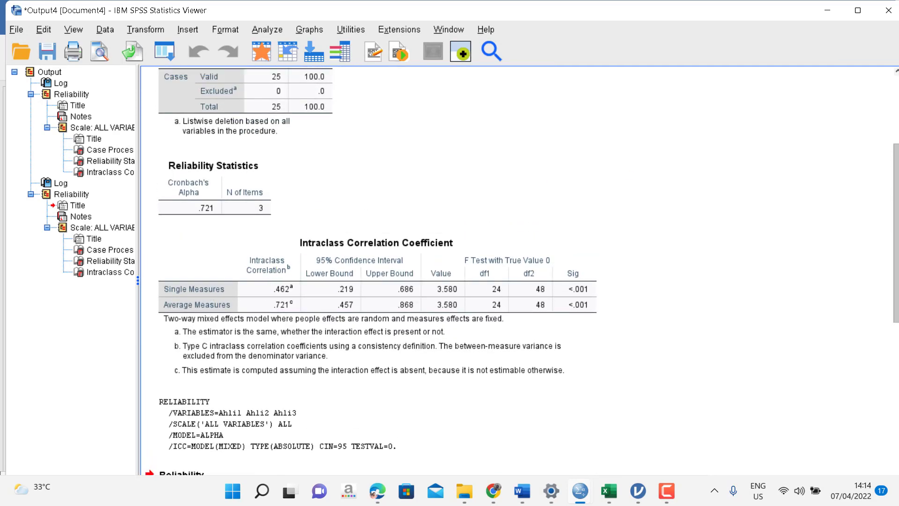
scroll(365, 375, "down", 8)
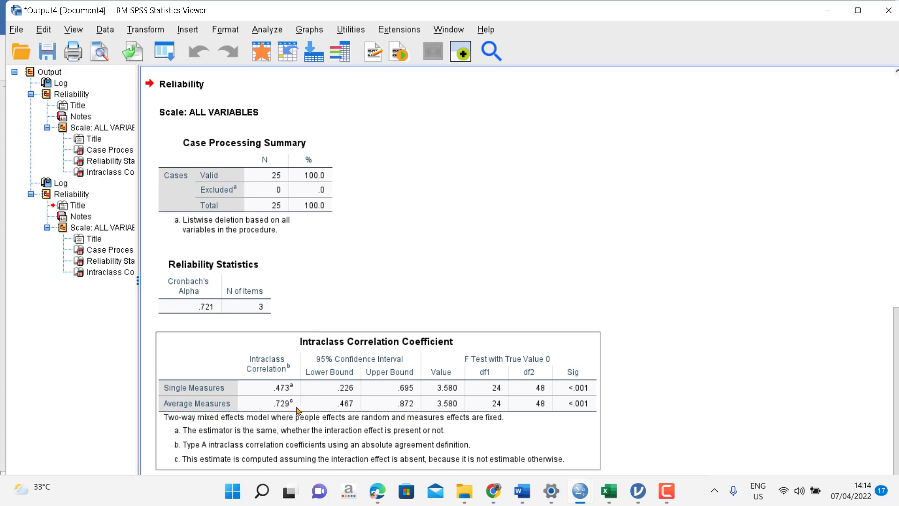
scroll(298, 134, "up", 15)
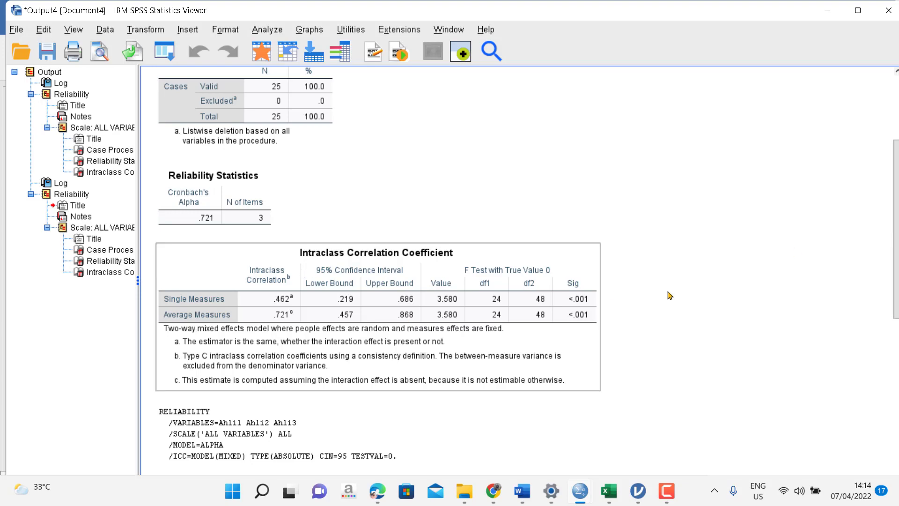
left_click_drag(896, 253, 897, 398)
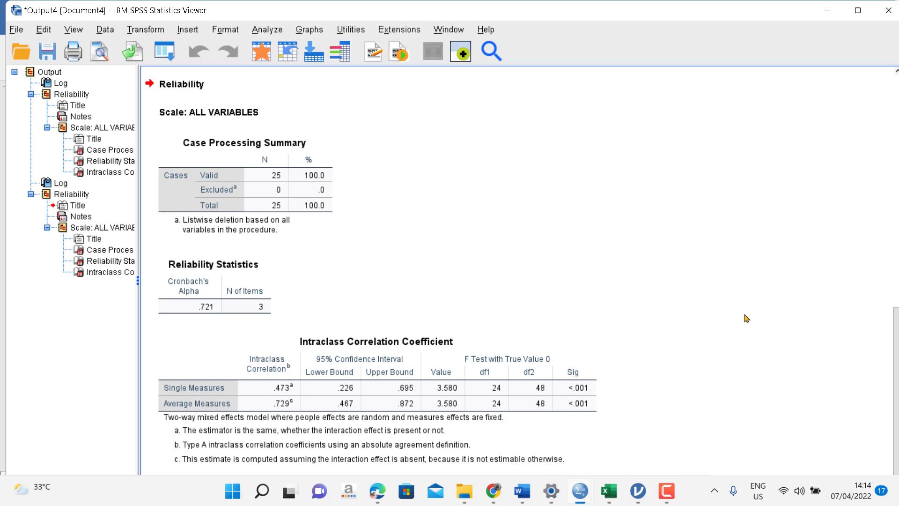
Read the Intraclass correlation coefficient table in jamovi and compare it with both Intraclass Correlation Coefficient tables in the SPSS output.
left_click(638, 493)
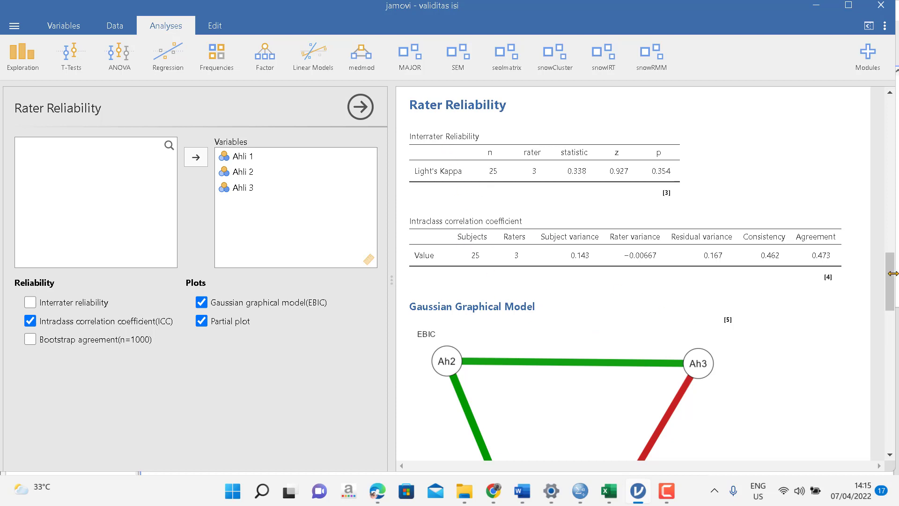
mouse_move(889, 281)
left_mouse_down()
mouse_move(888, 393)
mouse_move(870, 217)
mouse_move(875, 141)
mouse_move(877, 282)
left_mouse_up()
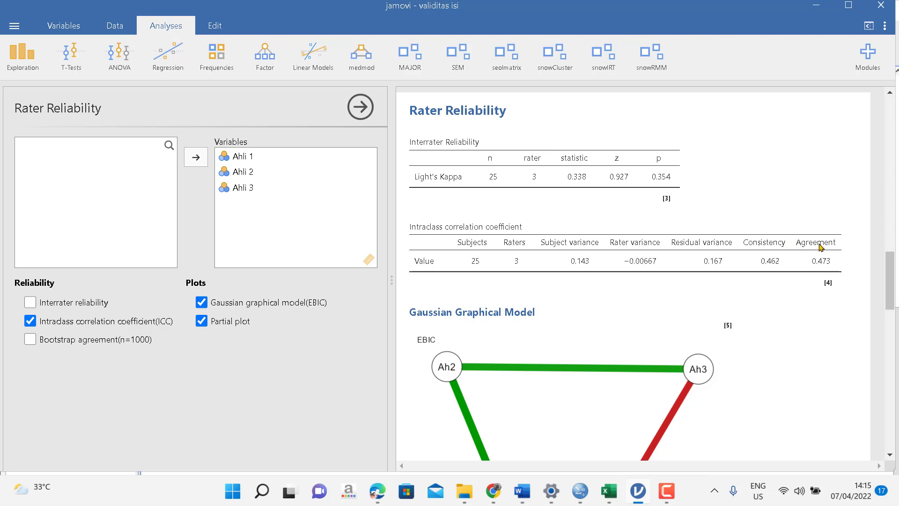
mouse_move(581, 500)
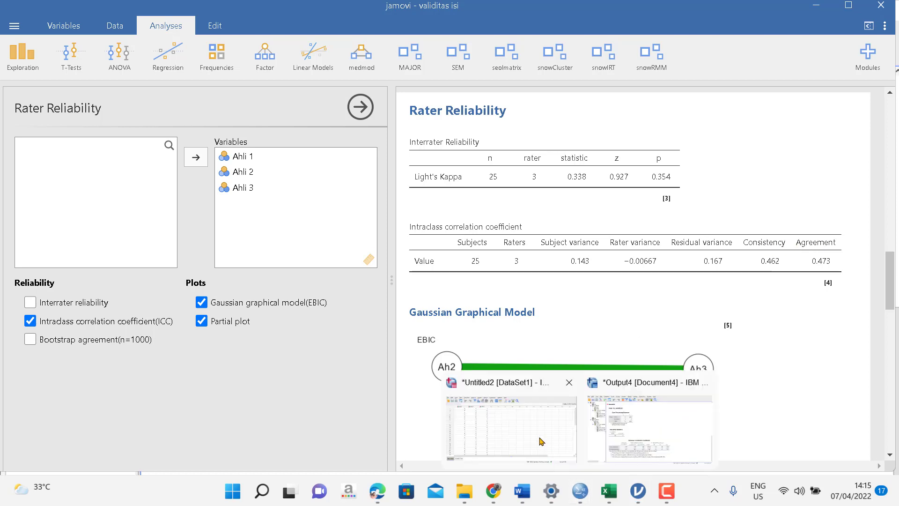
left_click(646, 429)
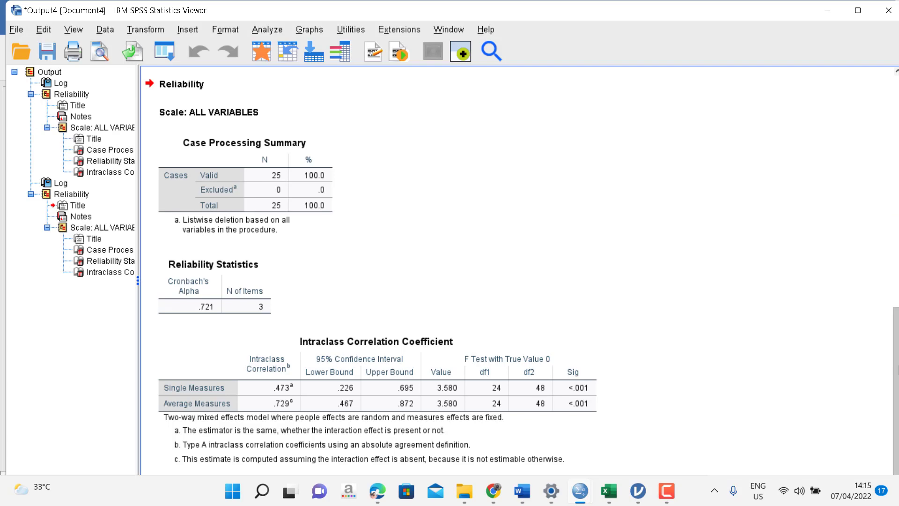
scroll(896, 353, "up", 10)
left_click(380, 281)
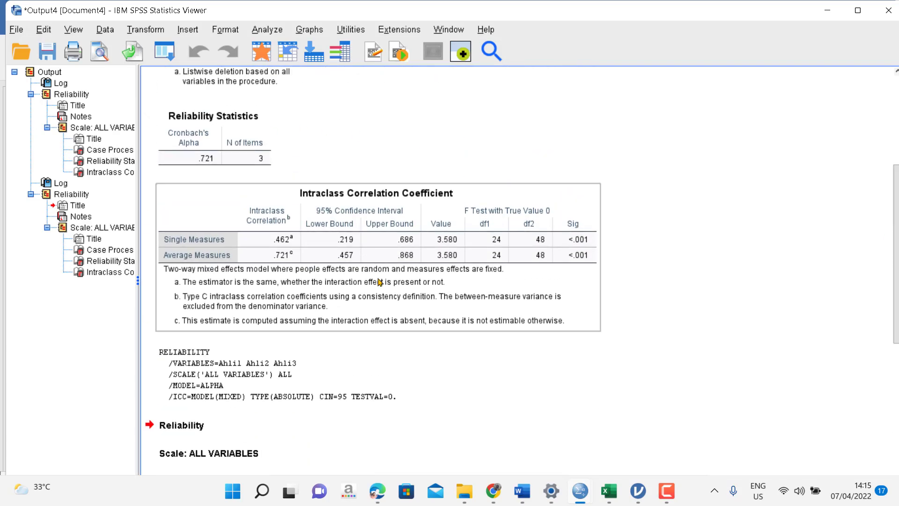
left_click(657, 252)
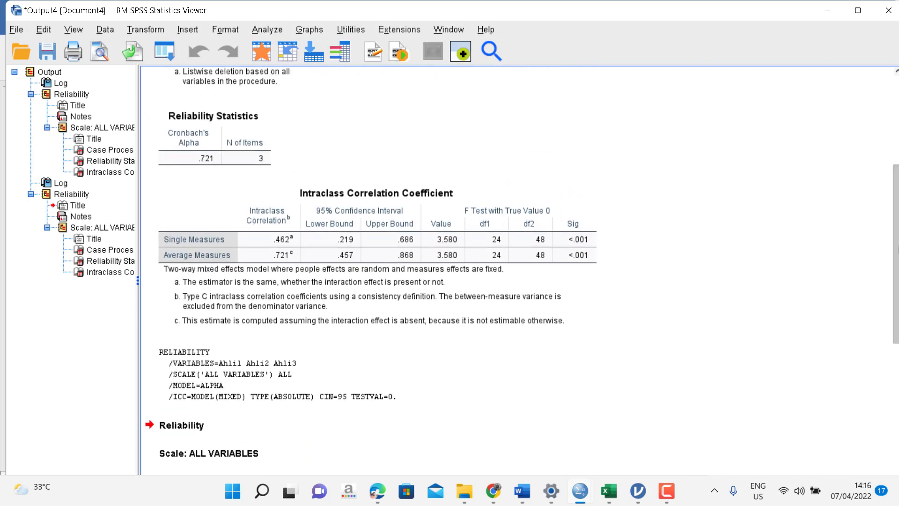
scroll(896, 375, "down", 5)
scroll(895, 384, "down", 5)
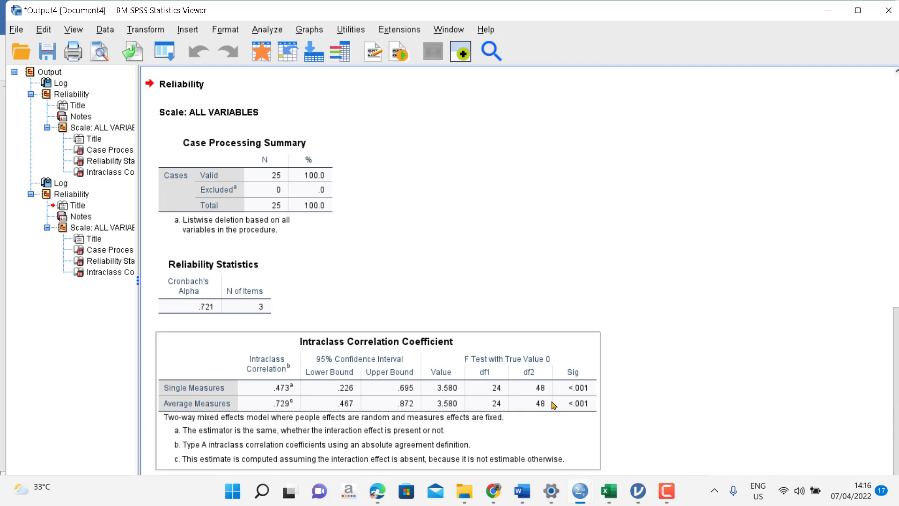
Check jamovi's Consistency coefficient against the Single Measures value of the consistency run in the SPSS output.
left_click(638, 491)
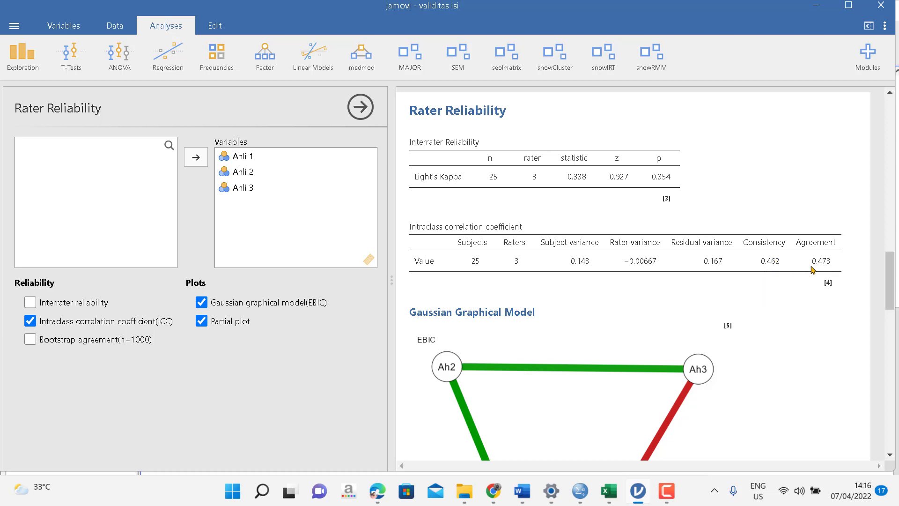
mouse_move(581, 497)
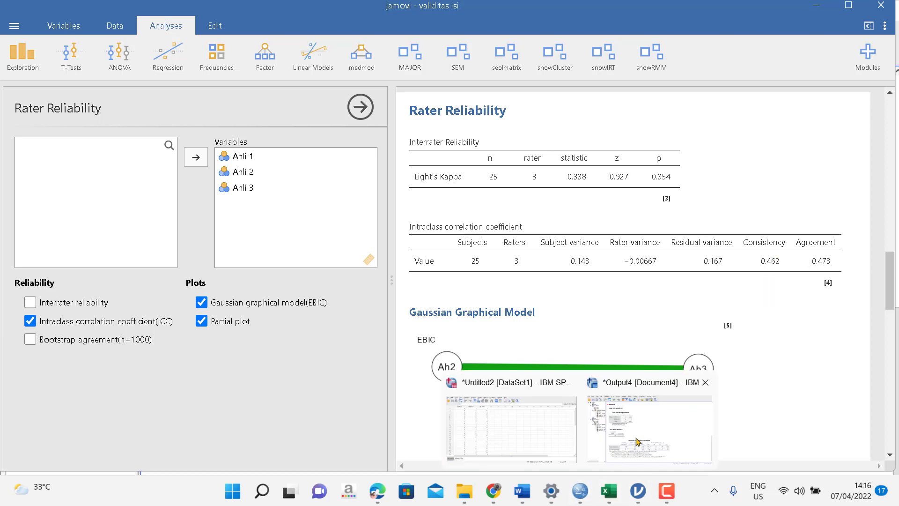
left_click(640, 437)
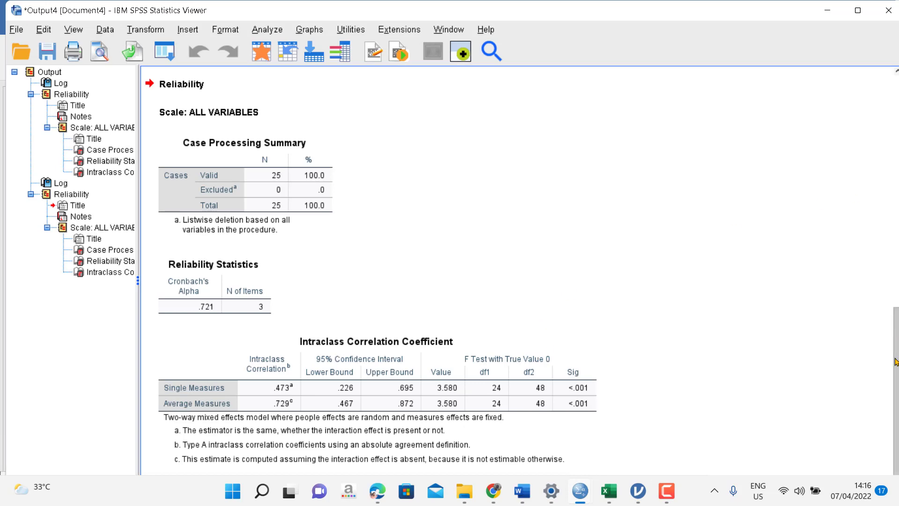
scroll(890, 254, "down", 5)
scroll(890, 254, "up", 3)
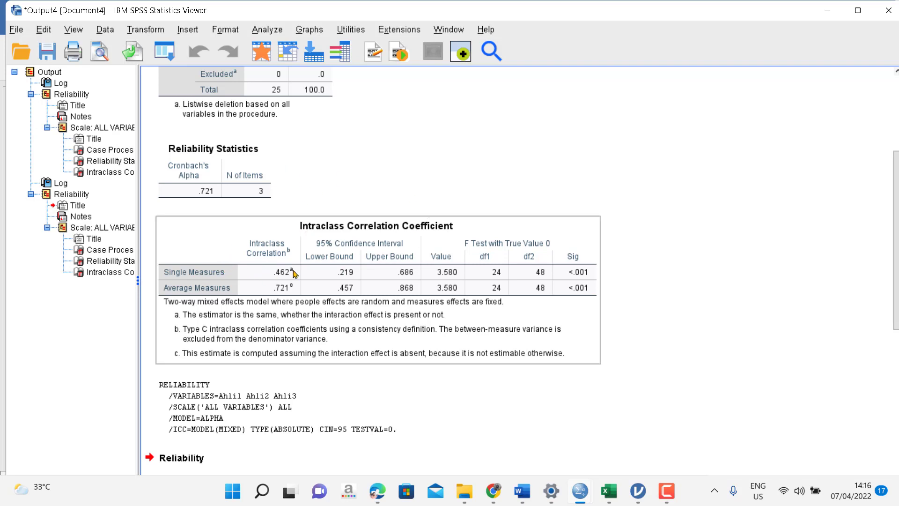
Check jamovi's Agreement coefficient against the Single Measures value of the absolute agreement run in the SPSS output.
left_click(638, 491)
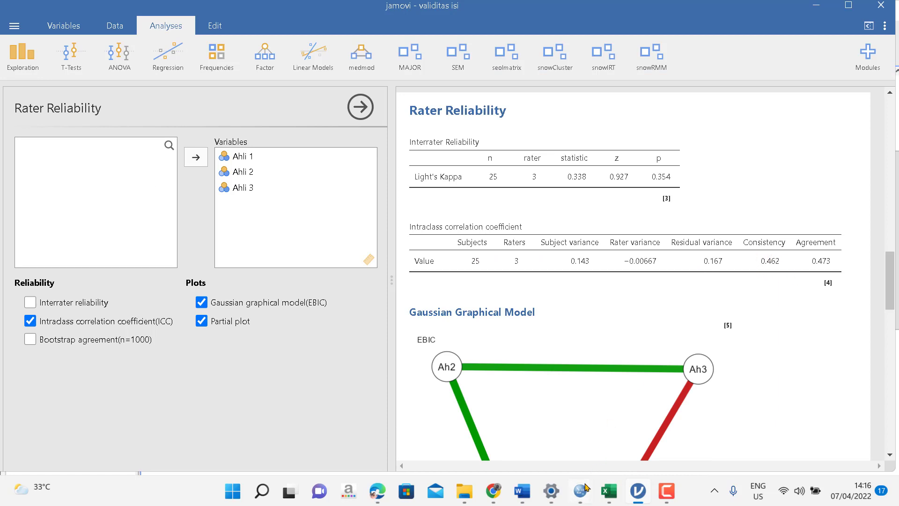
mouse_move(580, 491)
left_click(636, 389)
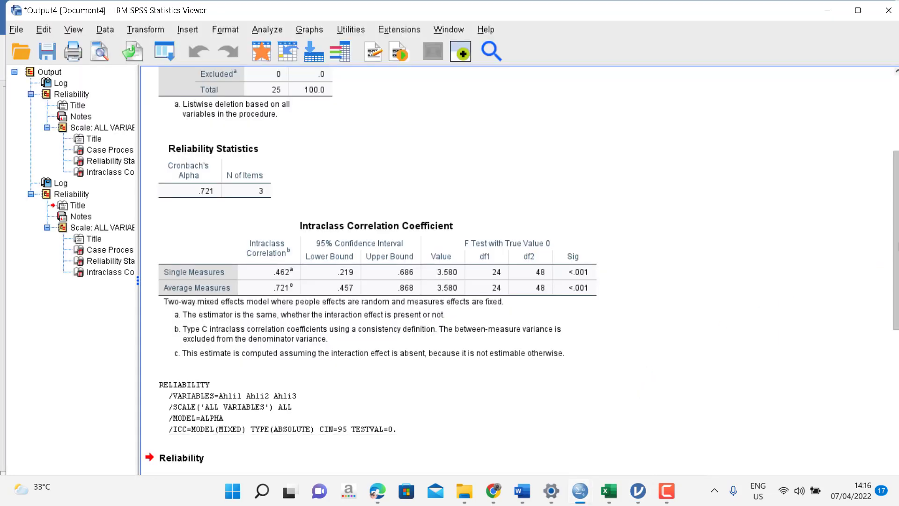
left_click(896, 424)
left_click(255, 394)
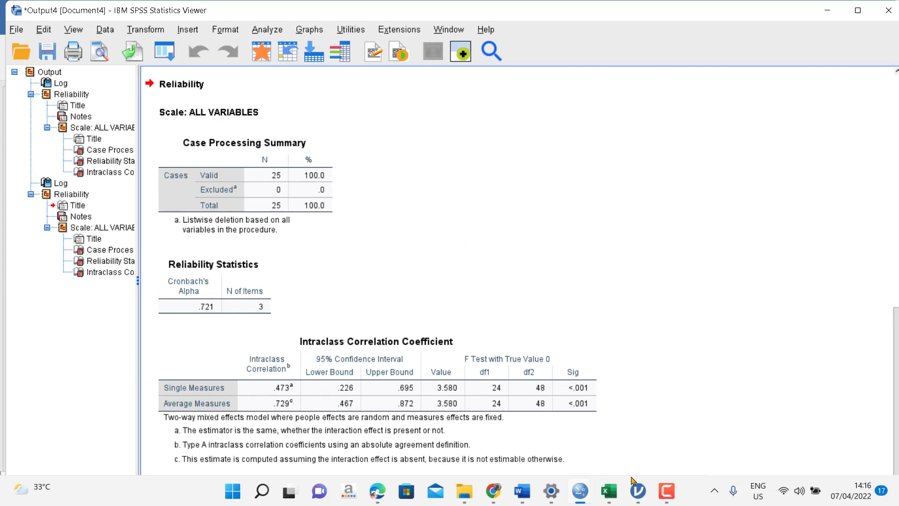
mouse_move(637, 490)
left_click(674, 449)
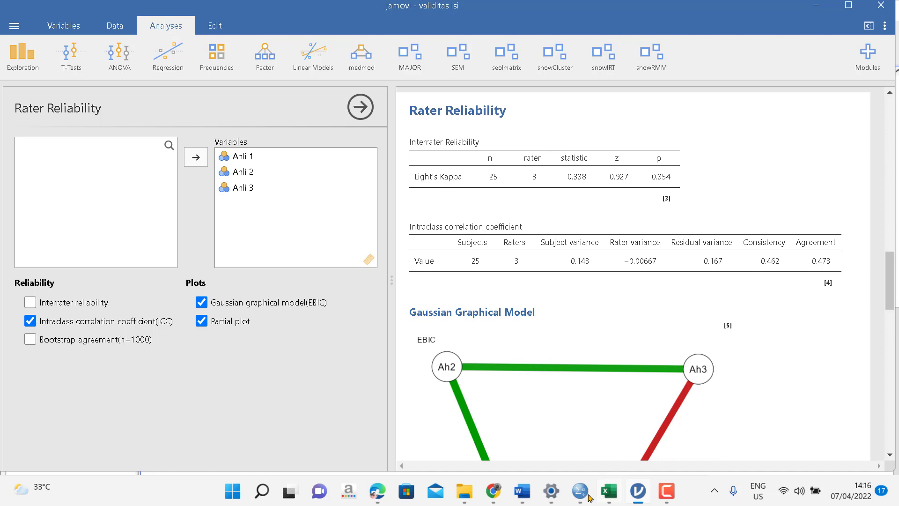
left_click(638, 424)
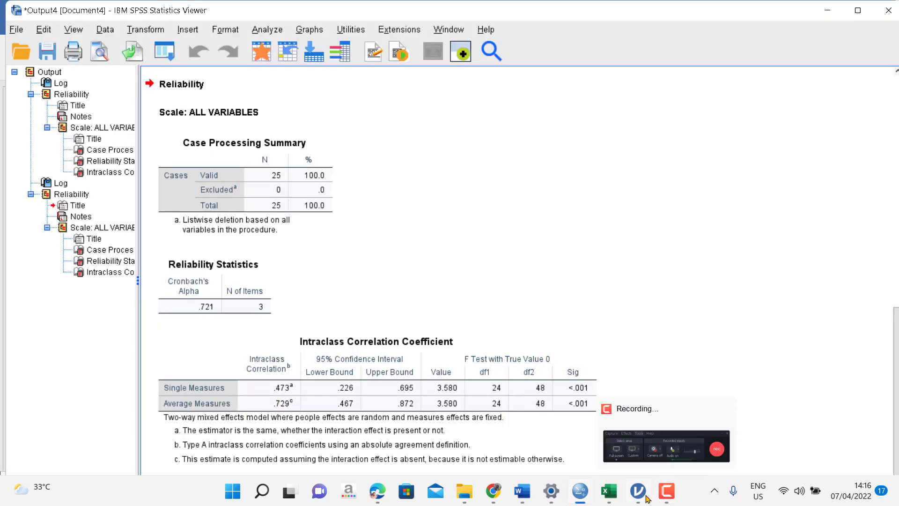
left_click(645, 498)
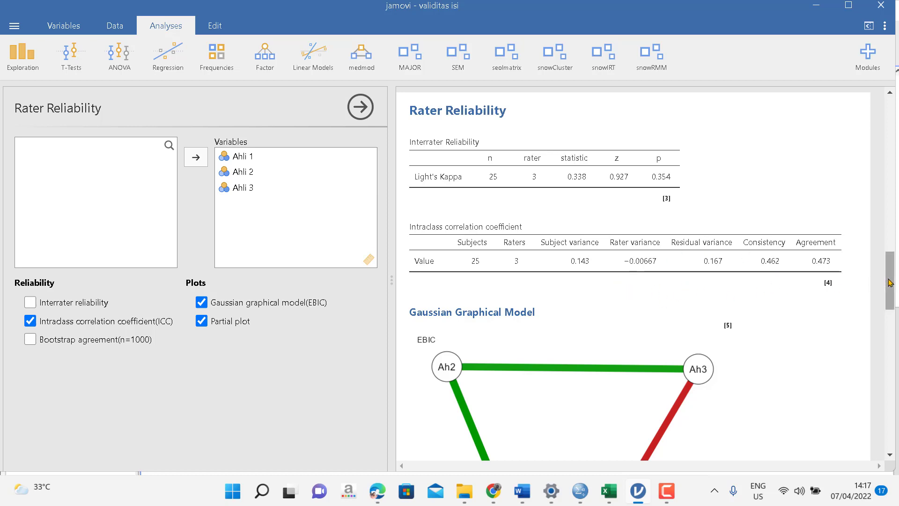
Examine the Gaussian Graphical Model and Partial plot connections between the three experts in the jamovi Rater Reliability results.
mouse_move(889, 283)
left_mouse_down()
mouse_move(891, 321)
mouse_move(890, 287)
left_mouse_up()
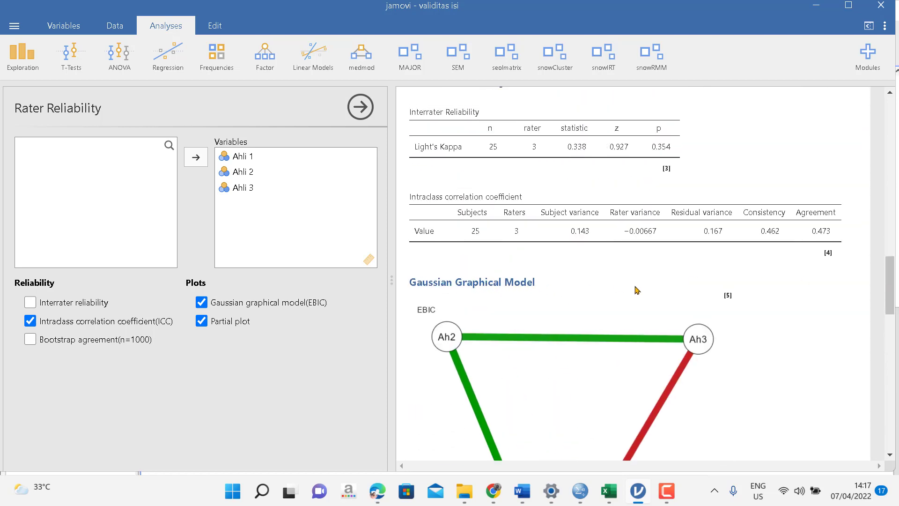
left_click_drag(889, 281, 886, 363)
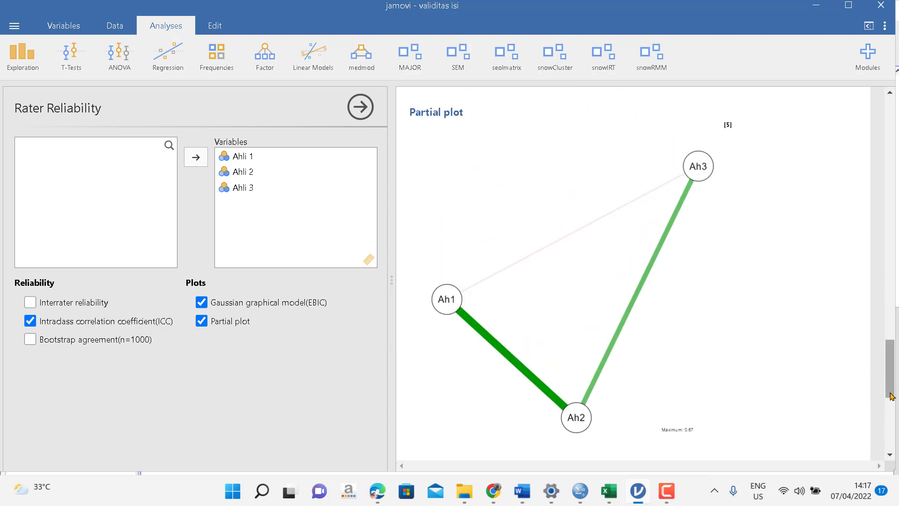
left_click_drag(890, 393, 891, 348)
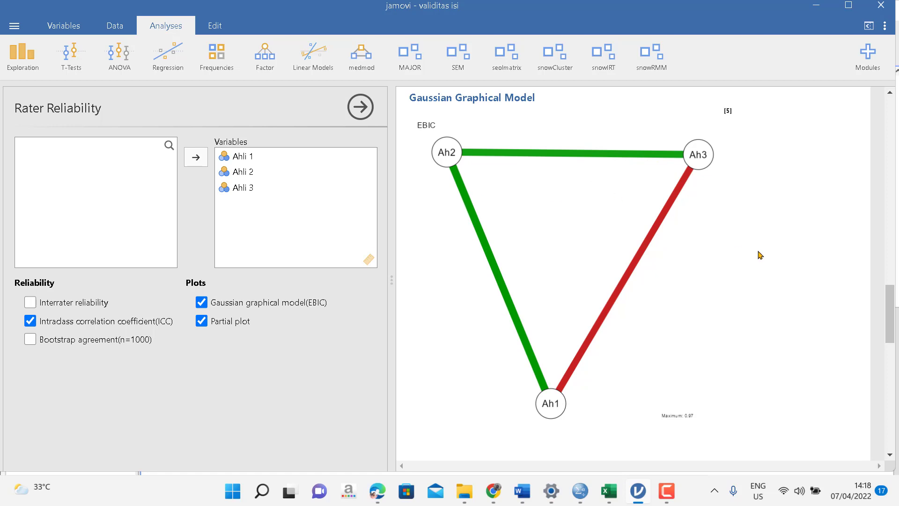
left_click_drag(891, 322, 891, 319)
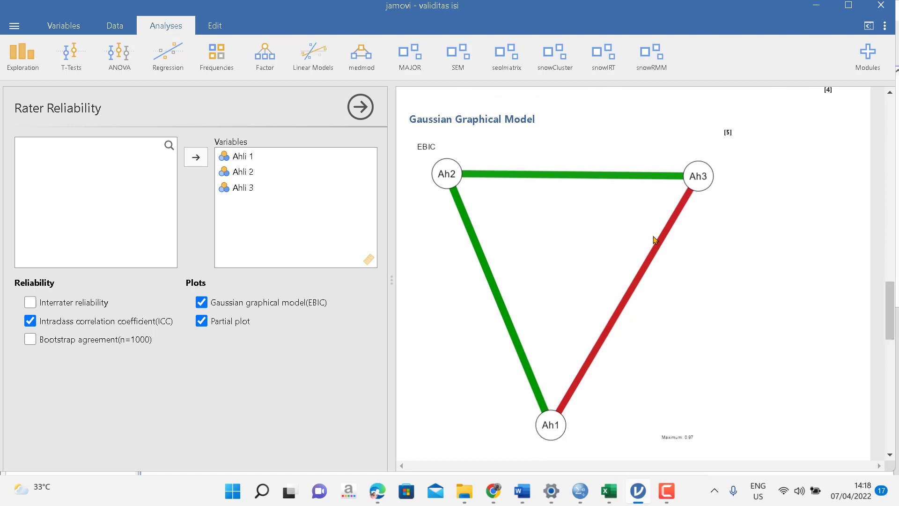
left_click_drag(890, 320, 890, 286)
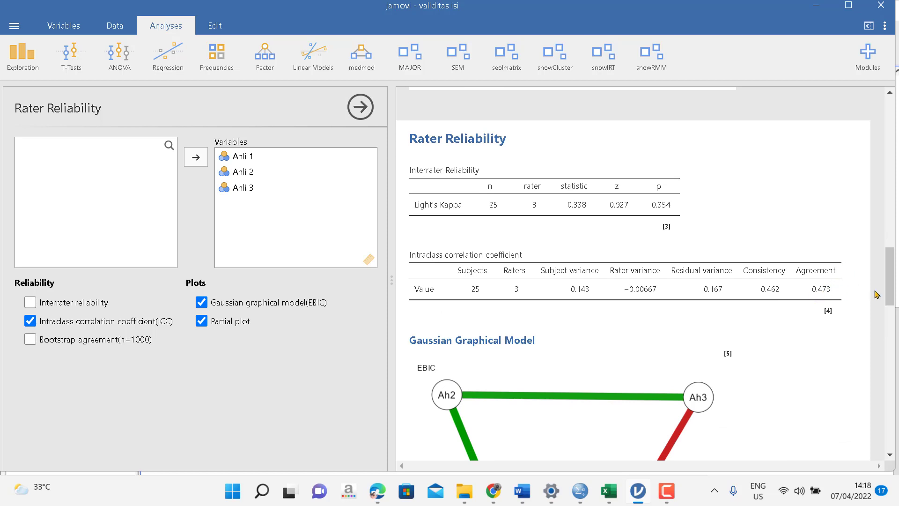
left_click_drag(890, 276, 894, 375)
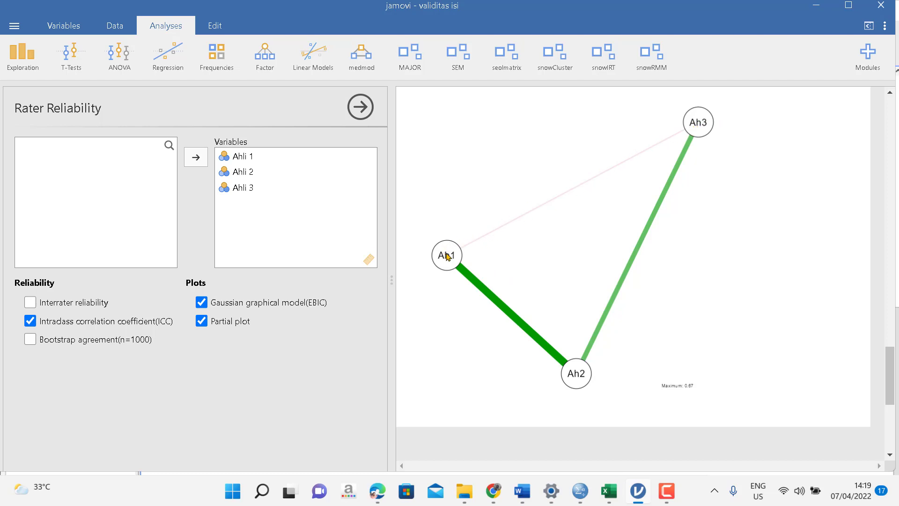
scroll(644, 164, "up", 1)
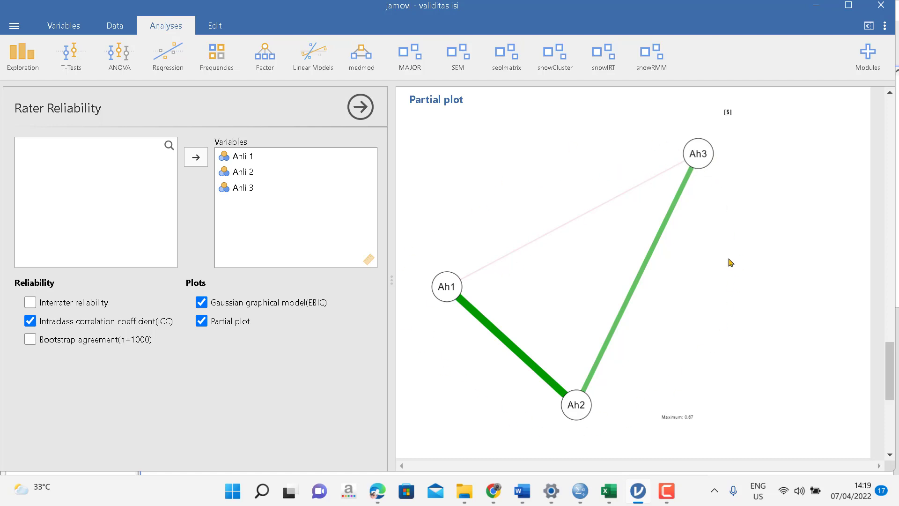
Review the Consistency and Agreement values in the Intraclass correlation coefficient table alongside the experts' connections in the Partial plot.
left_click_drag(892, 372, 893, 299)
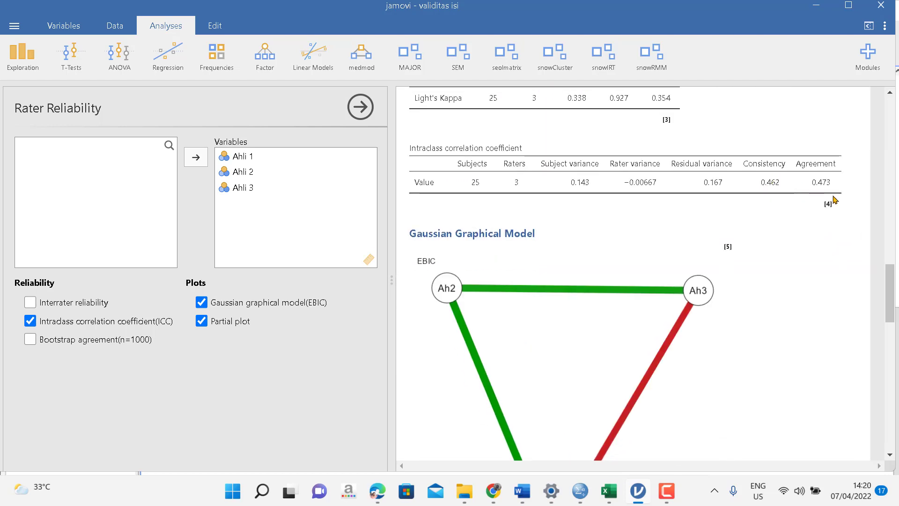
left_click_drag(893, 287, 891, 369)
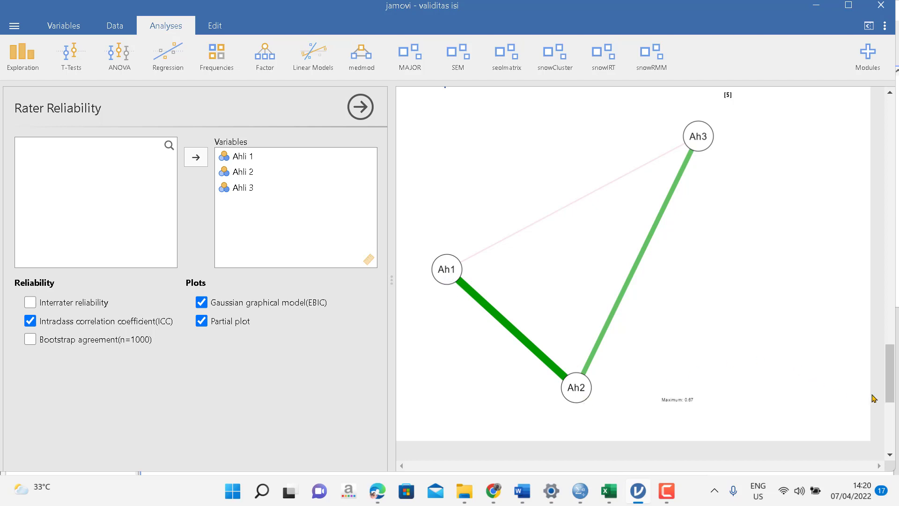
left_click_drag(891, 385, 891, 285)
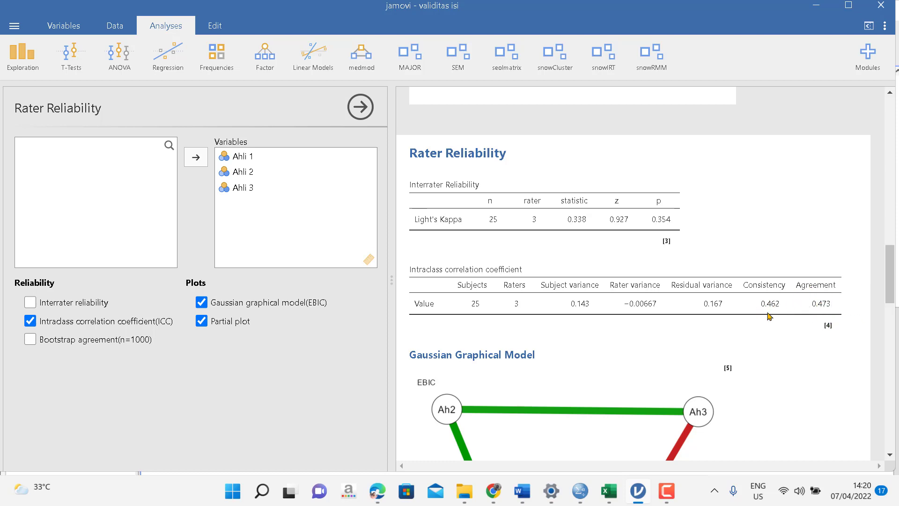
scroll(769, 316, "down", 10)
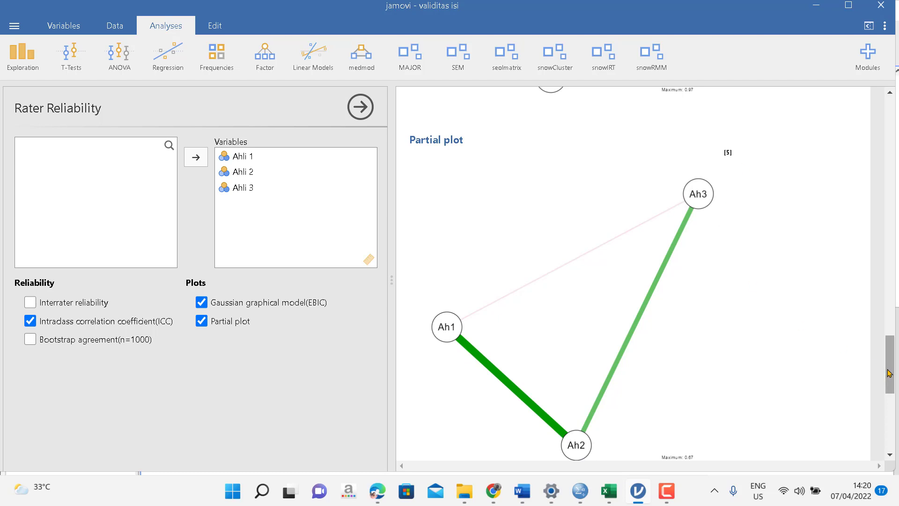
mouse_move(890, 371)
left_mouse_down()
mouse_move(888, 267)
mouse_move(891, 396)
mouse_move(891, 380)
left_mouse_up()
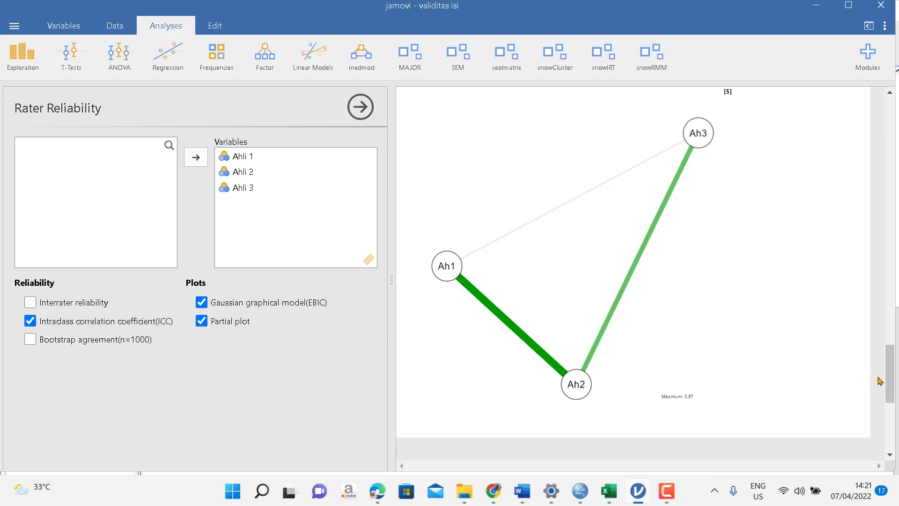
right_click(886, 302)
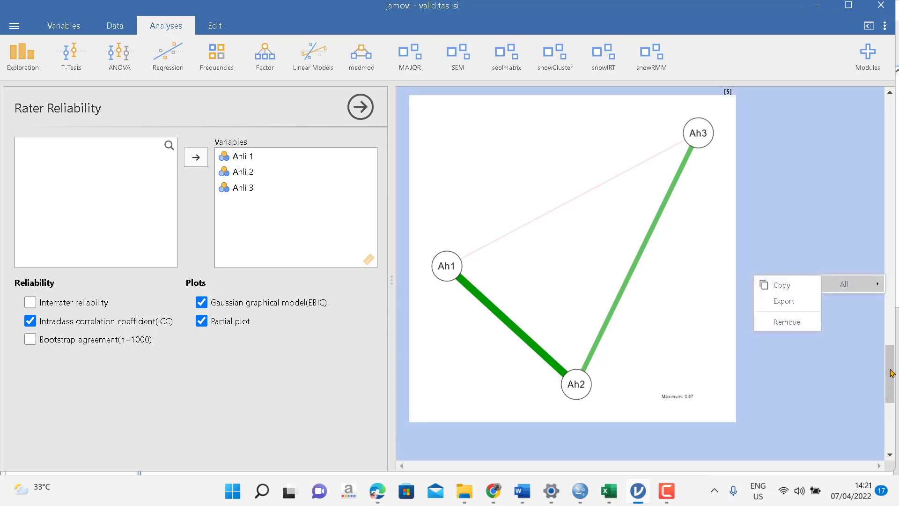
left_click(889, 339)
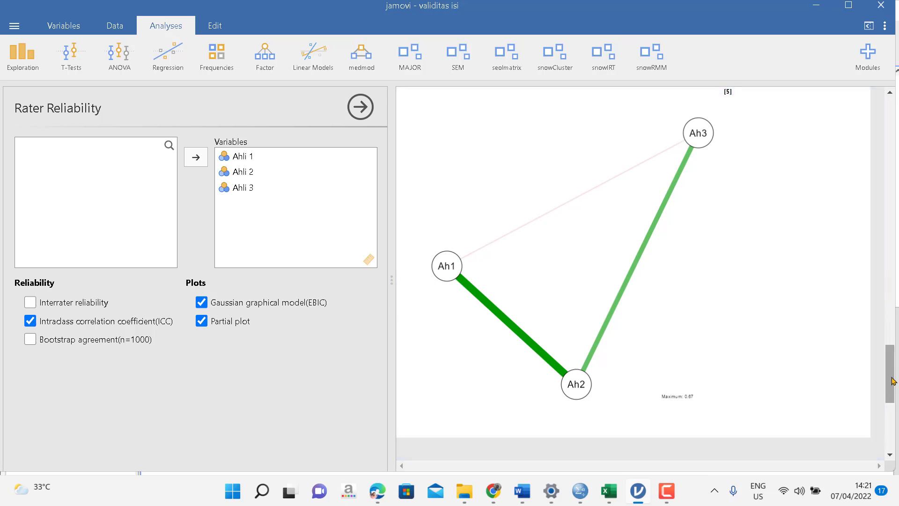
right_click(892, 302)
left_click(893, 270)
Re-examine the Interrater Reliability and Intraclass correlation coefficient tables together with the Gaussian Graphical Model and Partial plot.
left_click(892, 270)
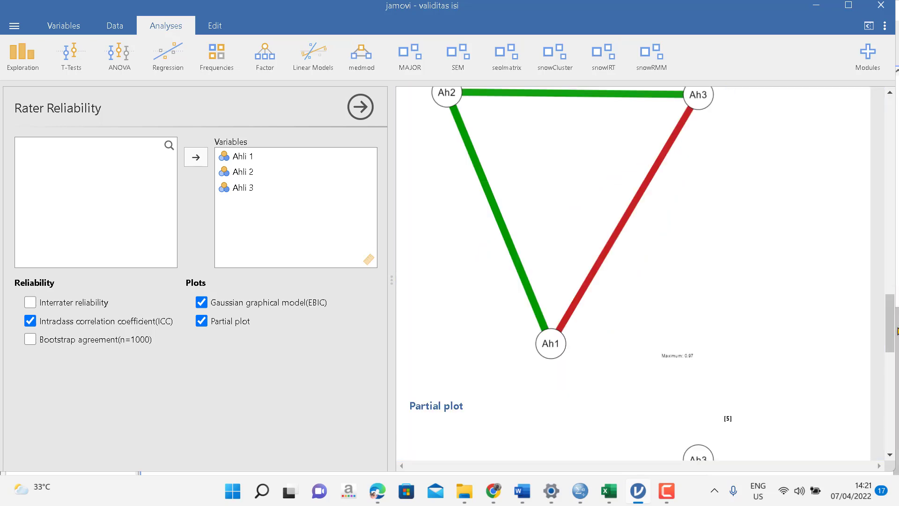
left_click_drag(894, 331, 891, 331)
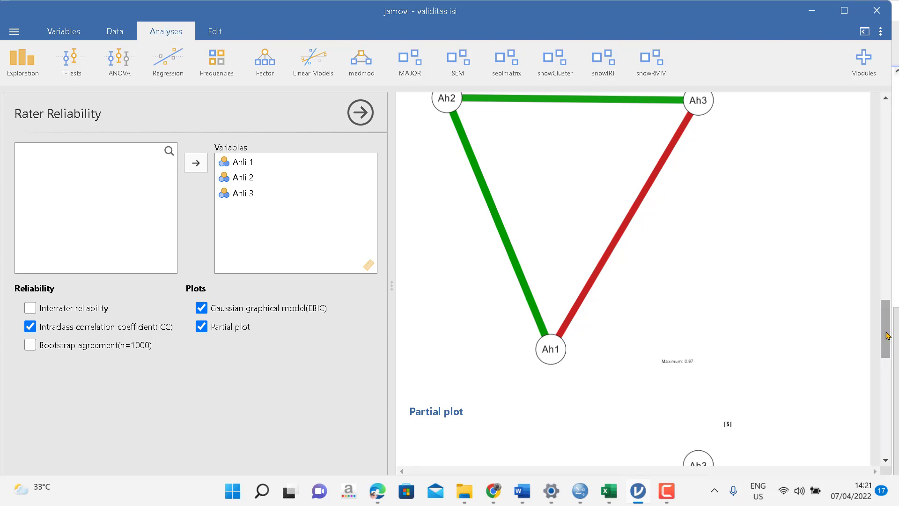
left_click(881, 275)
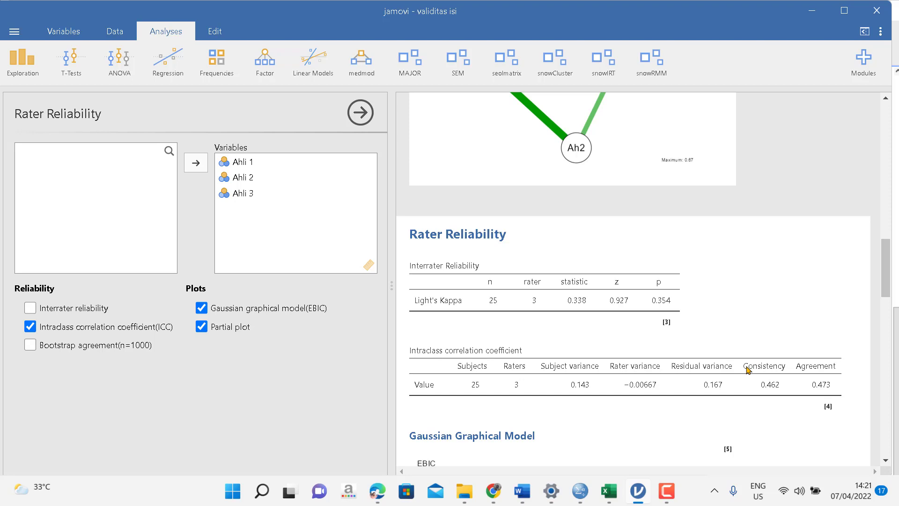
scroll(414, 285, "down", 1)
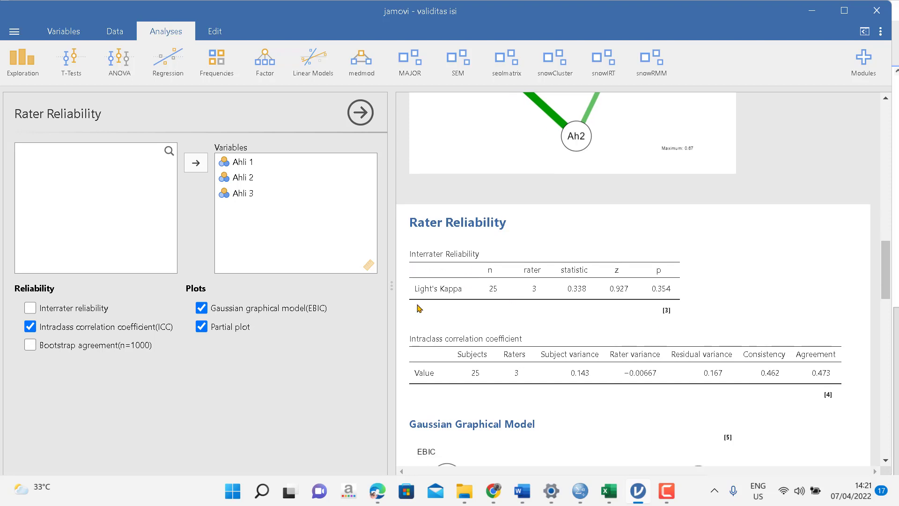
left_click(884, 308)
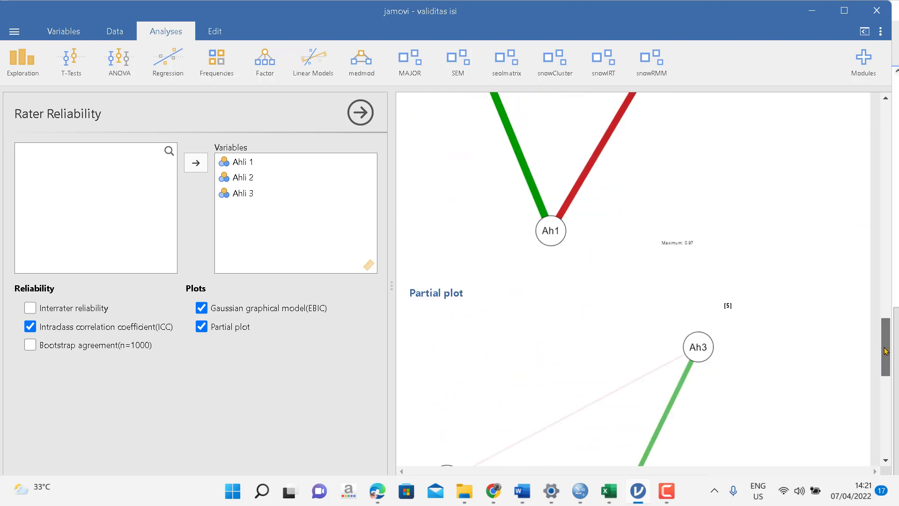
left_click_drag(877, 305, 861, 367)
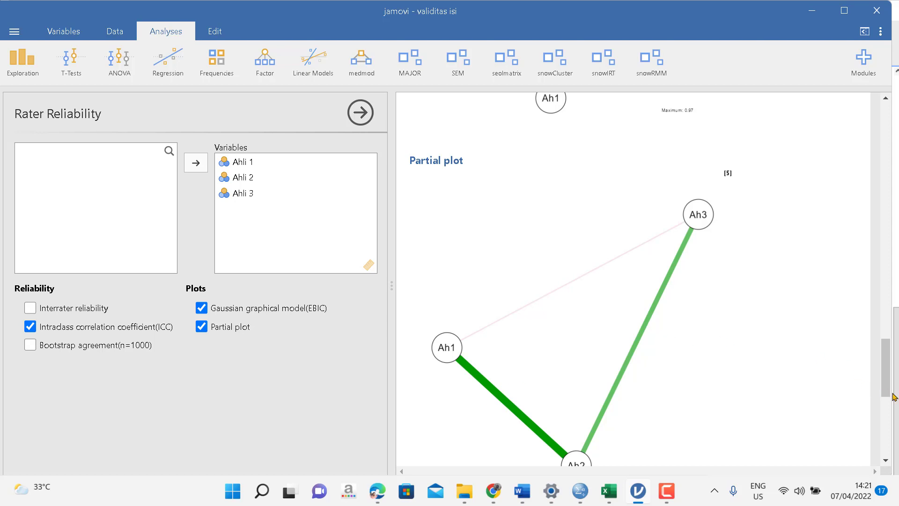
left_click_drag(892, 396, 892, 271)
scroll(891, 306, "down", 5)
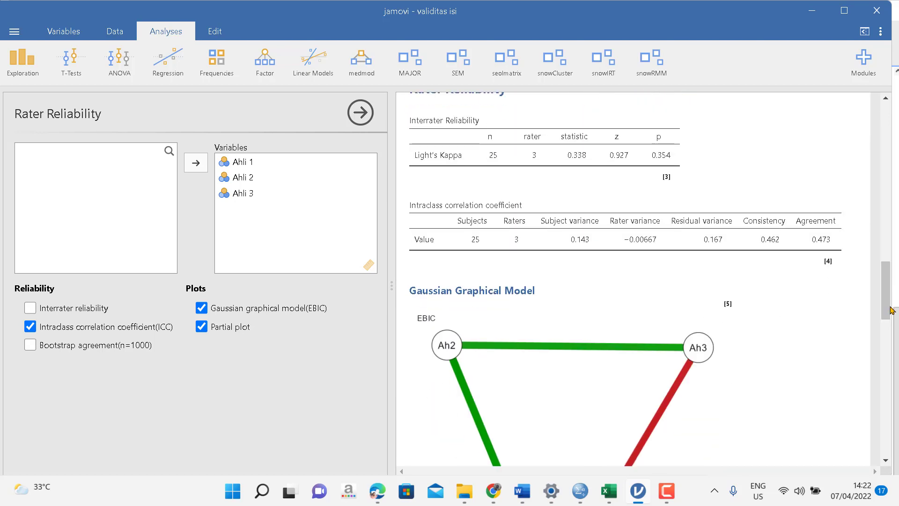